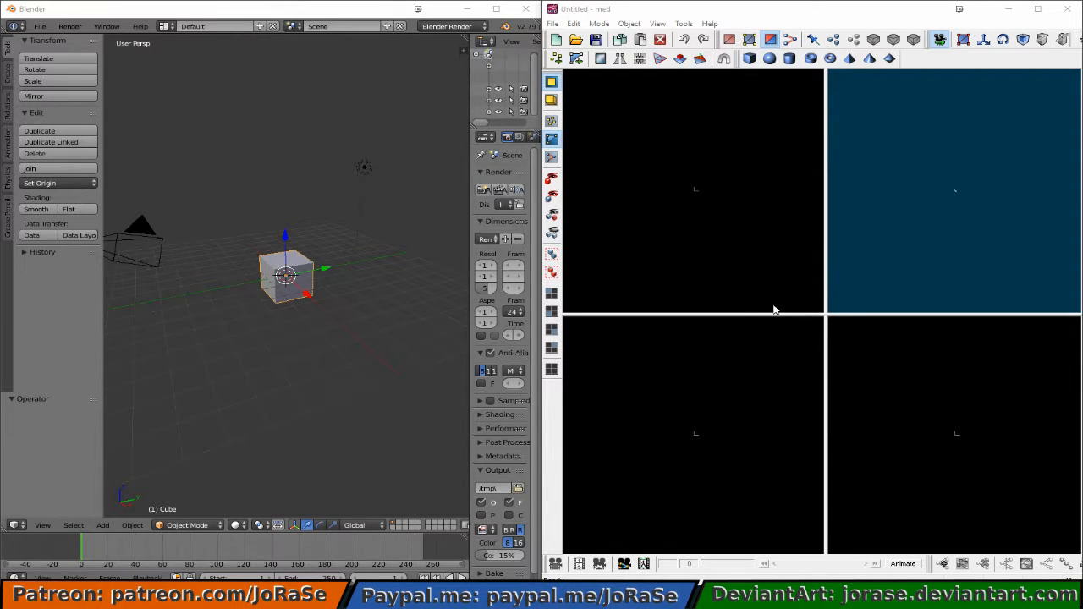
Open the recent file character_Fem.blend.
{"action": "left_click", "coordinate": [43, 27]}
{"action": "mouse_move", "coordinate": [53, 63]}
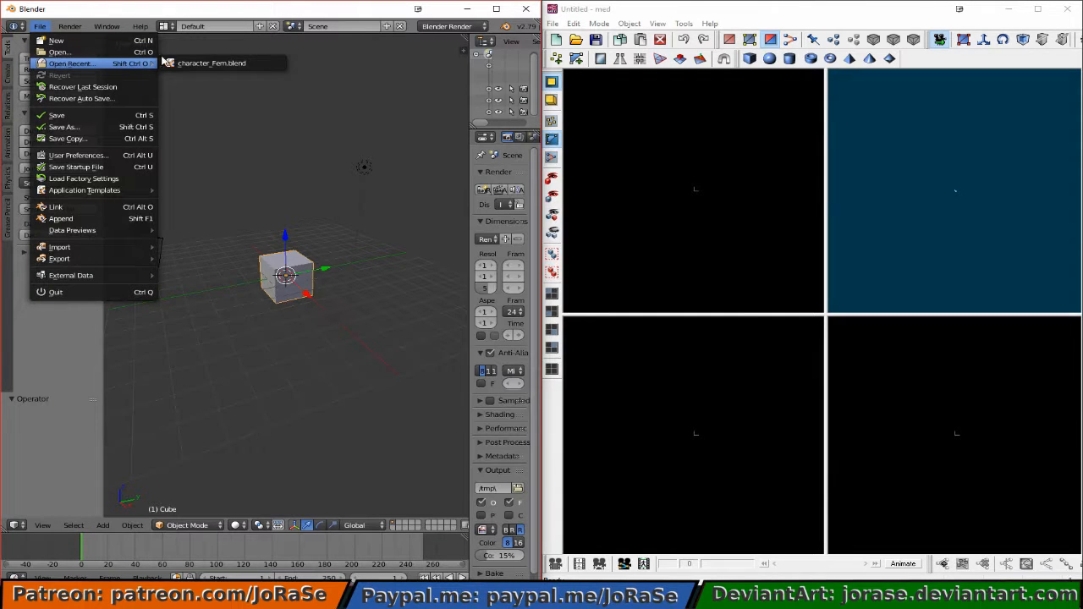
{"action": "left_click", "coordinate": [207, 64]}
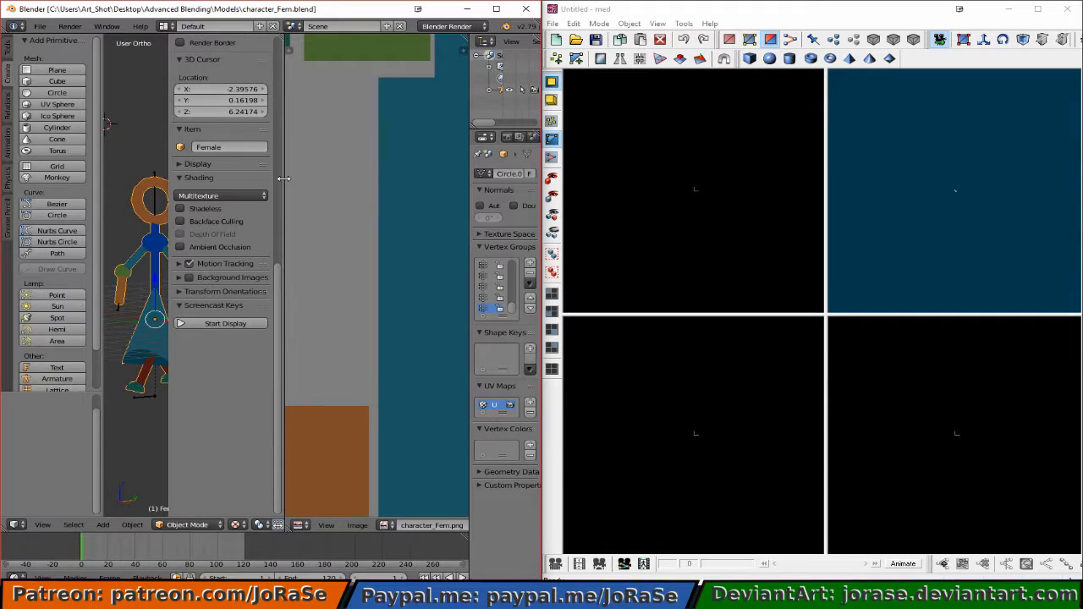
Start an FBX export of the character and set the version to FBX 6.1 ASCII.
{"action": "left_click", "coordinate": [41, 27]}
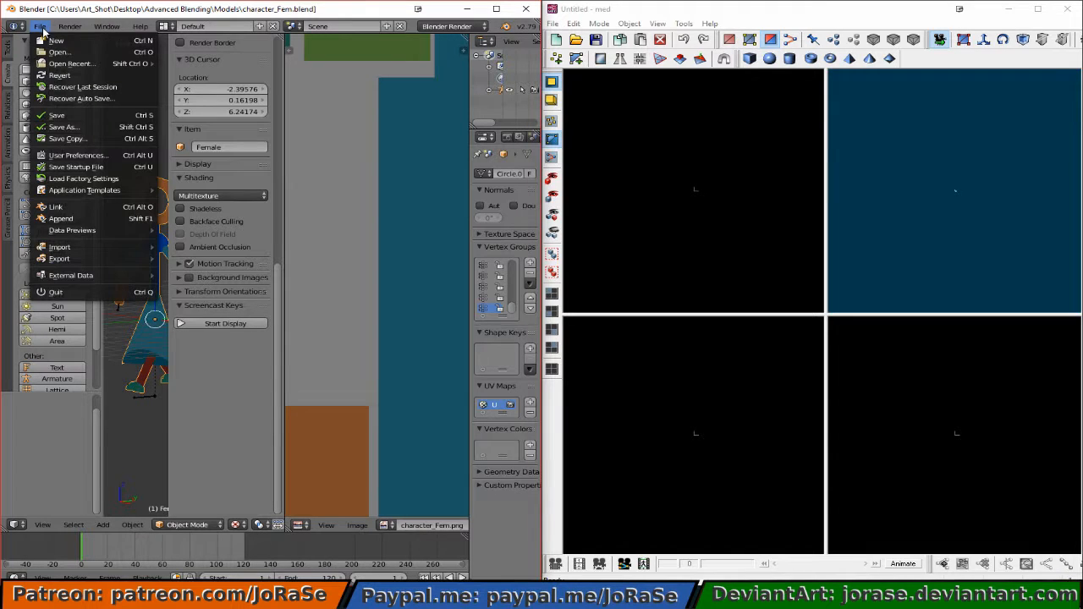
{"action": "mouse_move", "coordinate": [86, 257]}
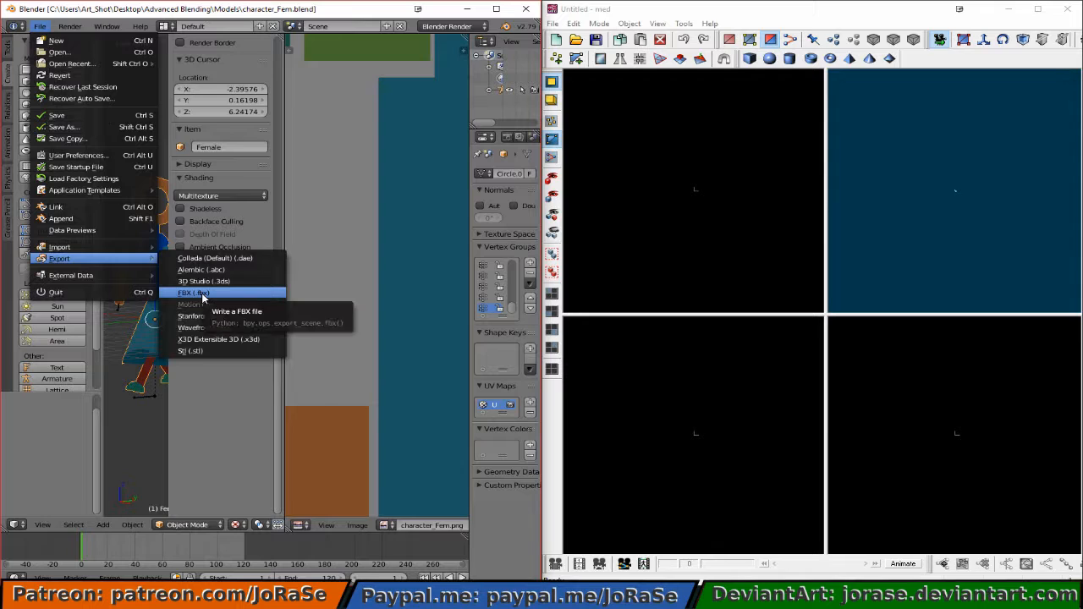
{"action": "left_click", "coordinate": [202, 293]}
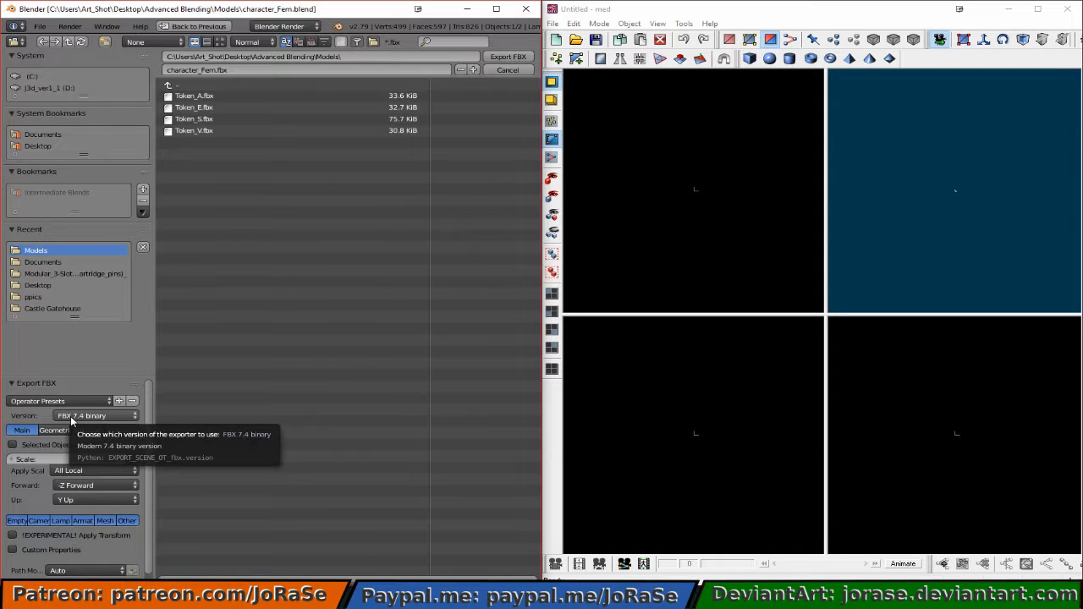
{"action": "left_click", "coordinate": [72, 418]}
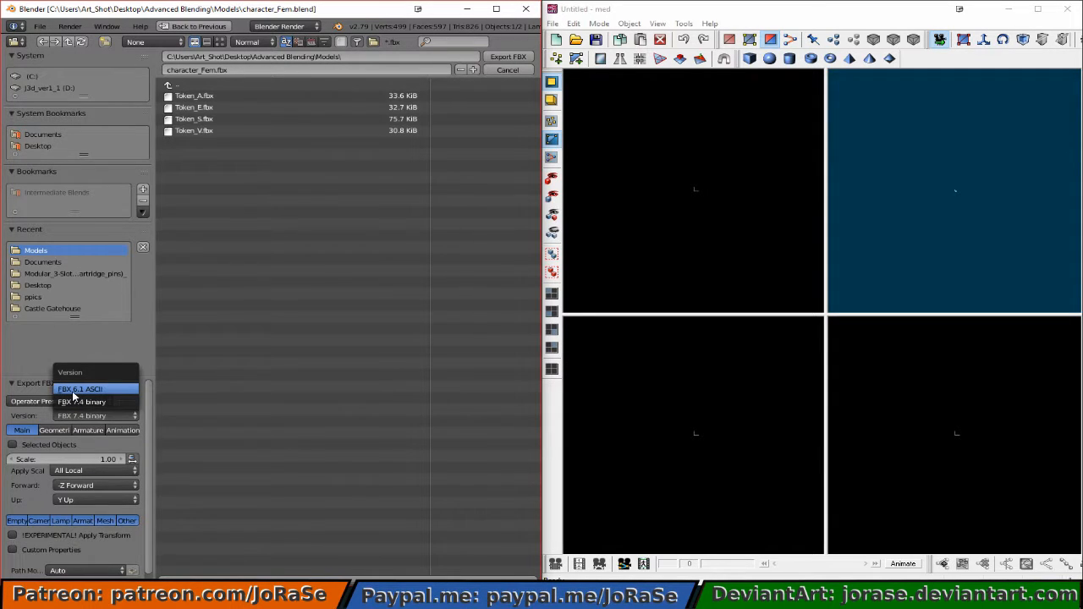
{"action": "left_click", "coordinate": [74, 390]}
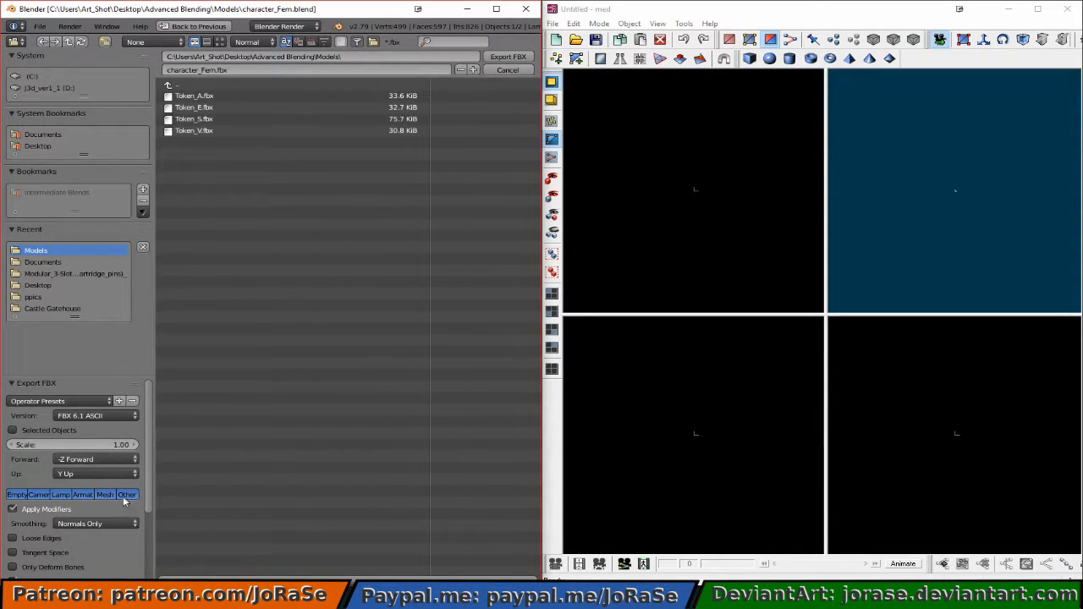
Exclude lamps, cameras and empties from the FBX export and turn off Default Take.
{"action": "left_click", "coordinate": [59, 497], "text": "shift"}
{"action": "left_click", "coordinate": [37, 494], "text": "shift"}
{"action": "left_click", "coordinate": [19, 496], "text": "shift"}
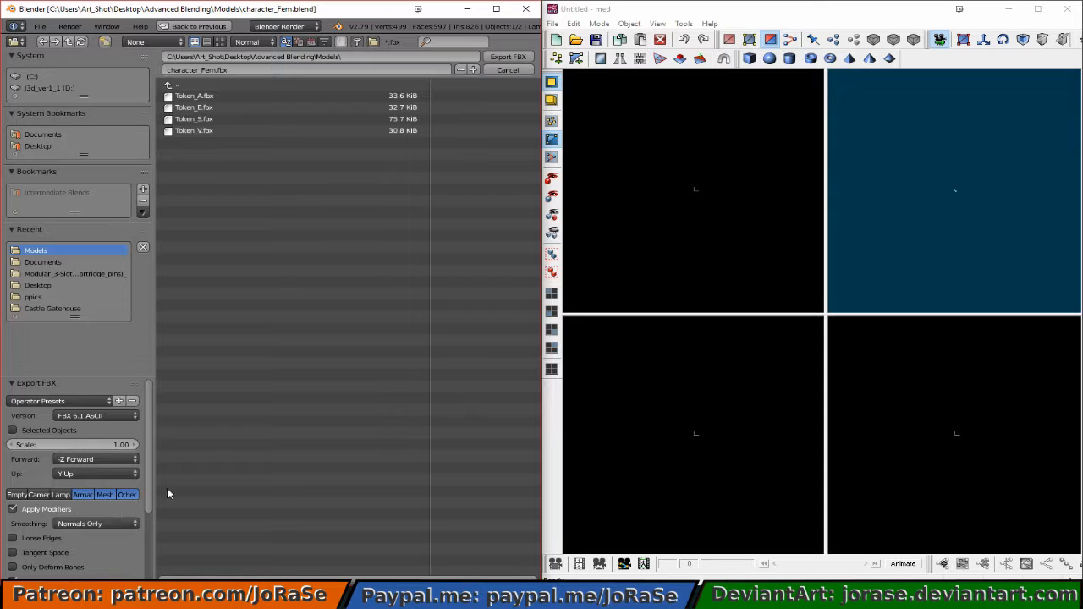
{"action": "left_click_drag", "start_coordinate": [151, 447], "coordinate": [156, 506]}
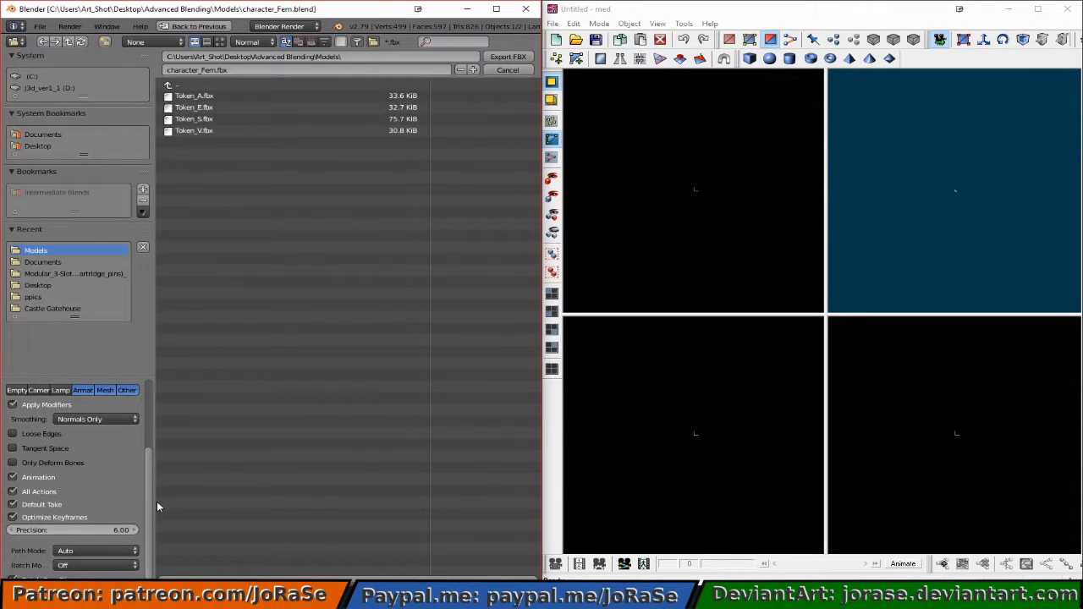
{"action": "left_click", "coordinate": [37, 506]}
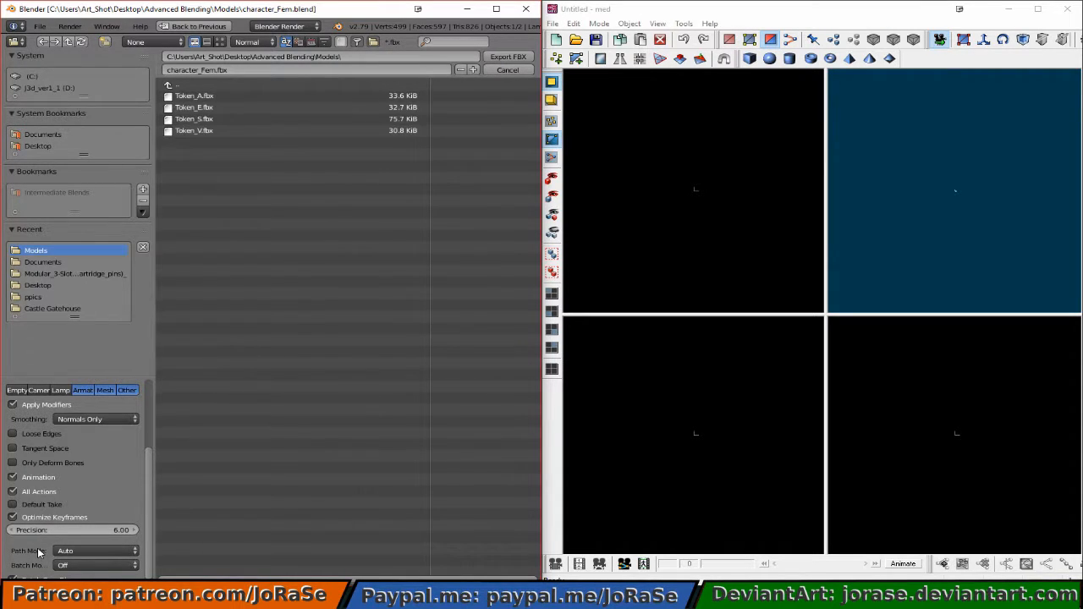
{"action": "scroll", "coordinate": [37, 551], "scroll_direction": "down", "scroll_amount": 1}
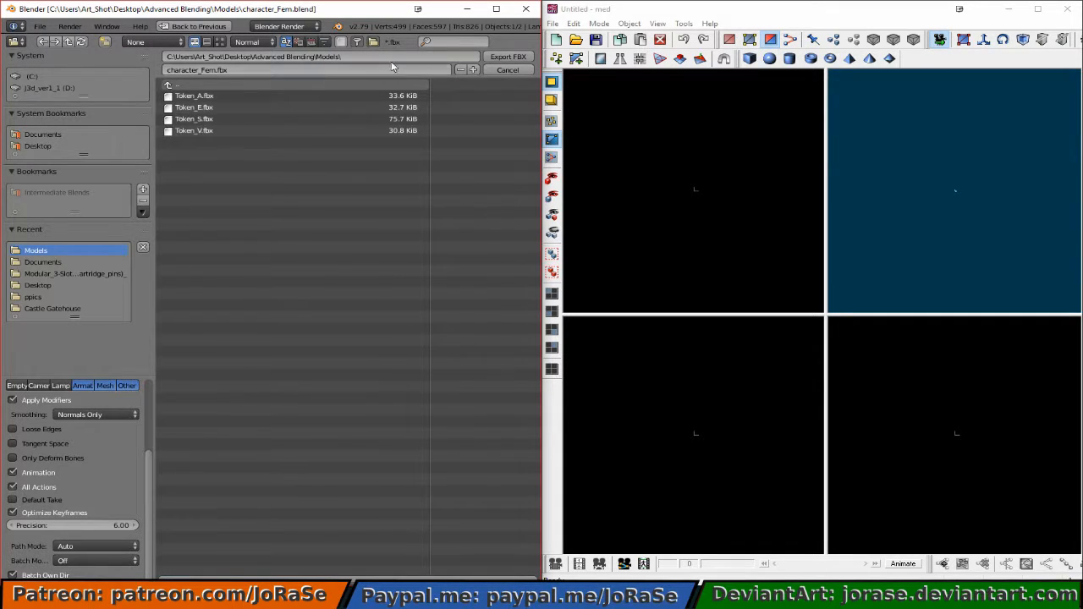
Export the character as character_Fem.fbx into the Models folder and widen the 3D viewport.
{"action": "left_click", "coordinate": [505, 56]}
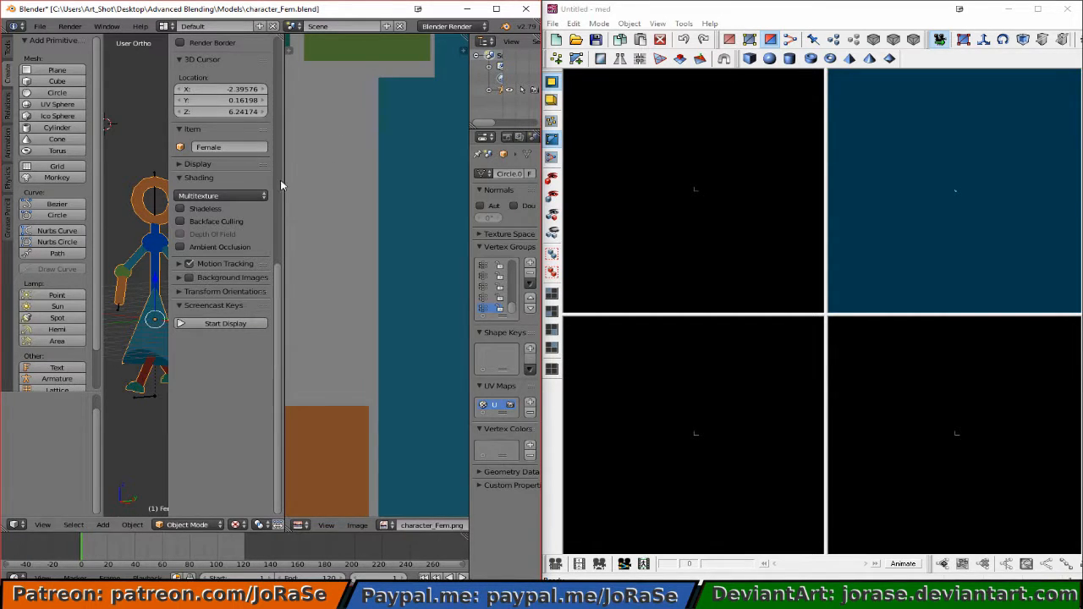
{"action": "left_click_drag", "start_coordinate": [285, 184], "coordinate": [410, 186]}
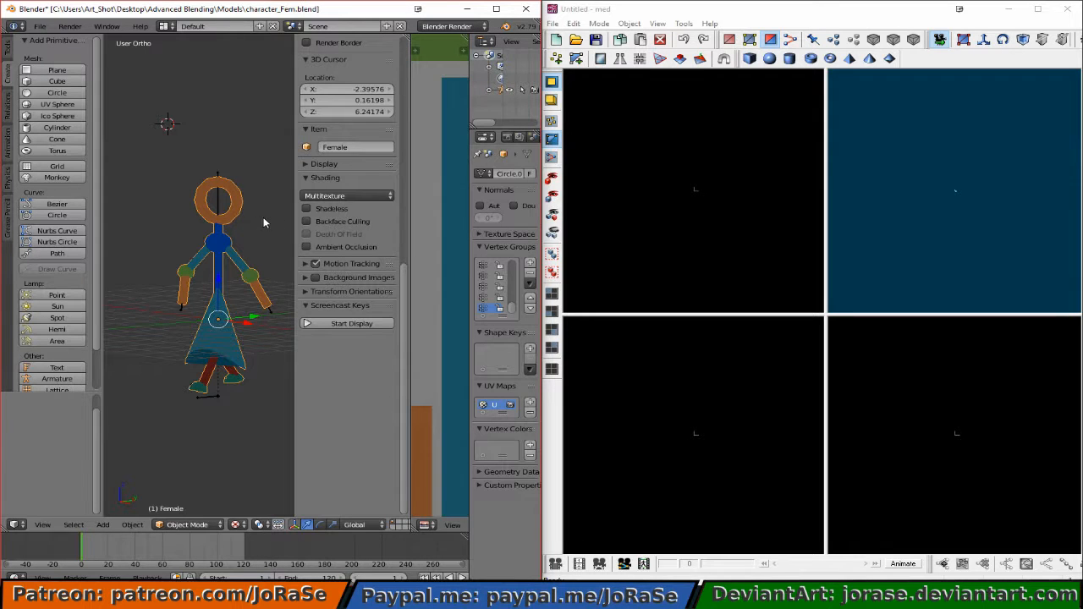
Switch to MED and choose character_Fem for import as a model from FBX (2010).
{"action": "left_click", "coordinate": [677, 14]}
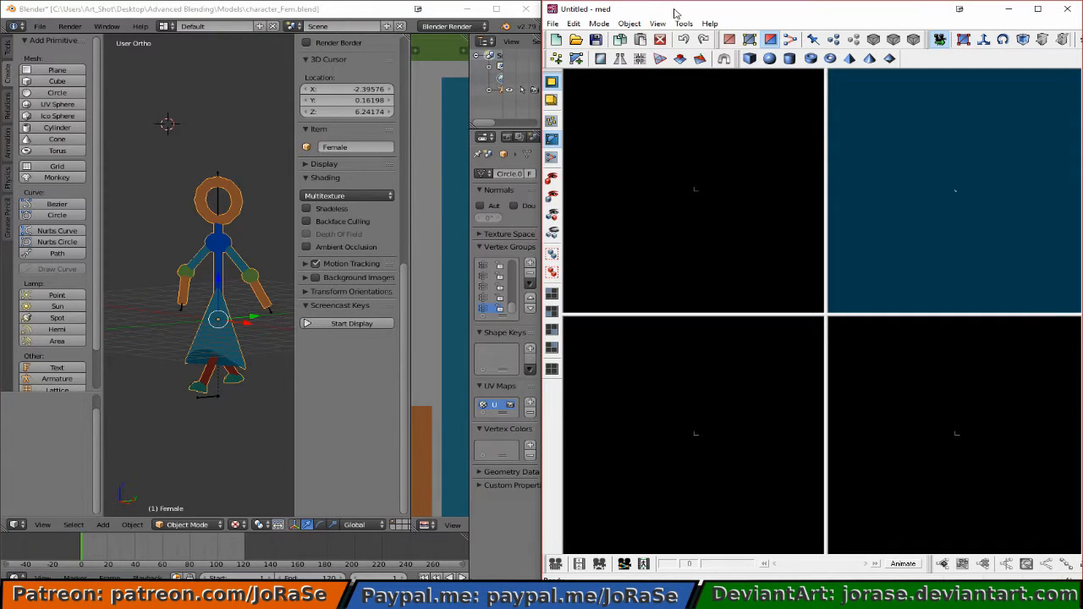
{"action": "left_click", "coordinate": [551, 26]}
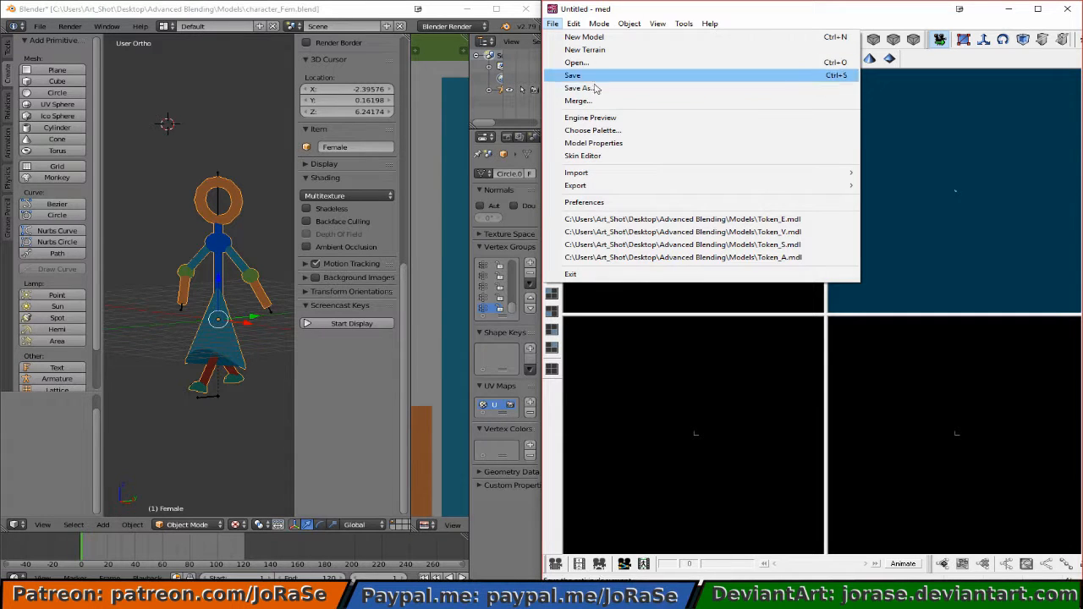
{"action": "mouse_move", "coordinate": [609, 174]}
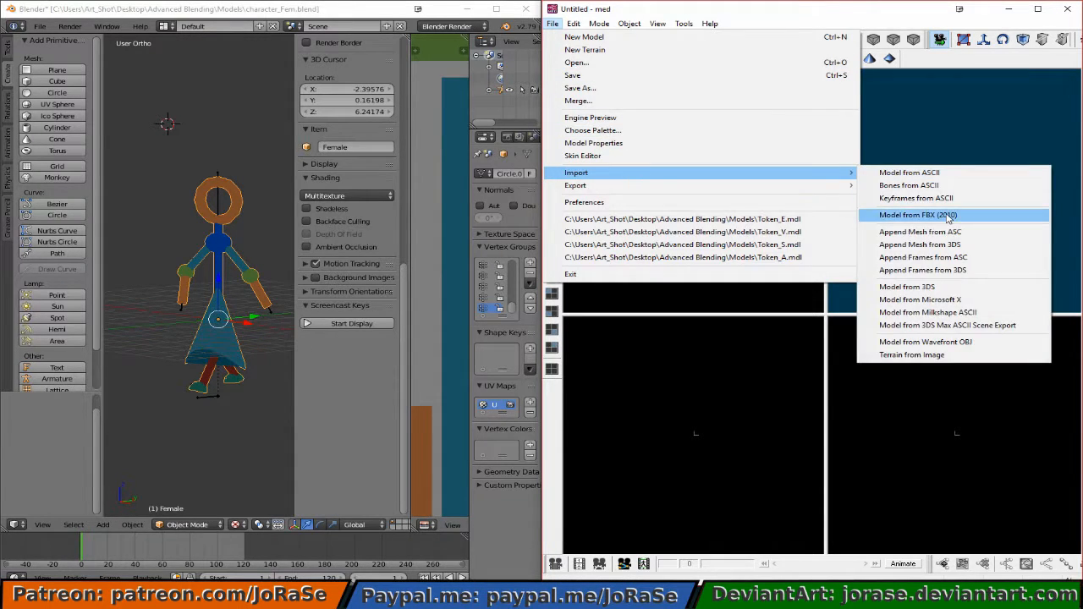
{"action": "left_click", "coordinate": [939, 215]}
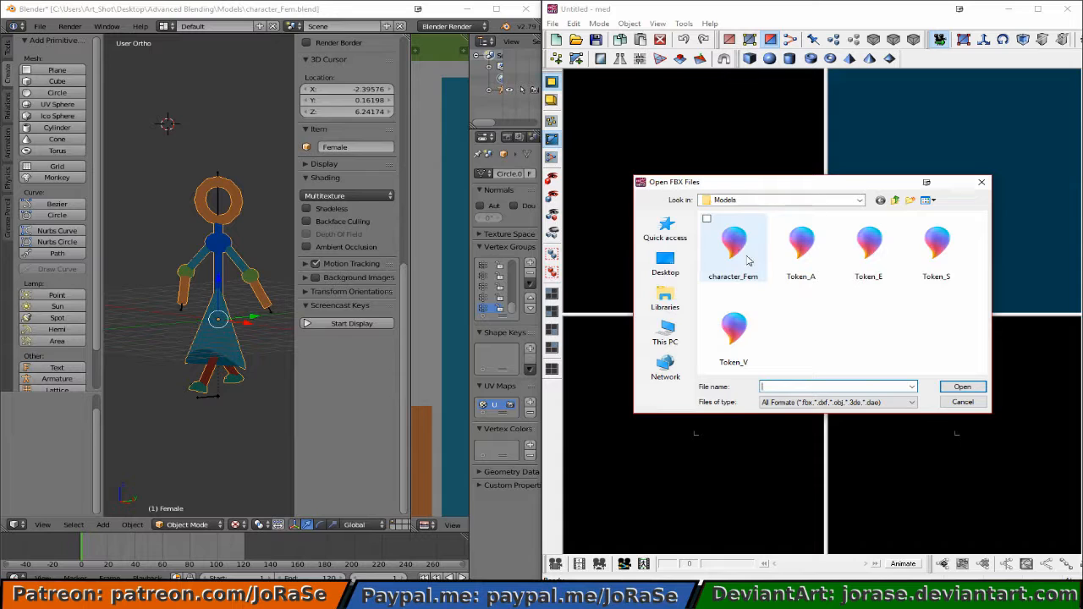
{"action": "double_click", "coordinate": [743, 256]}
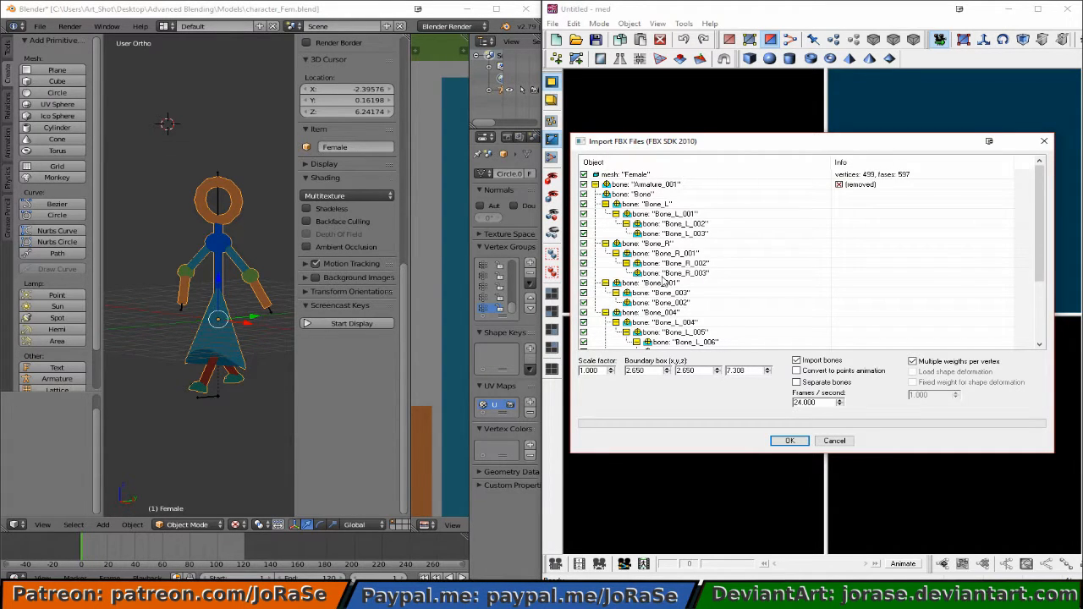
Review the listed mesh, bones, texture and scenes, import the model with the existing settings and dismiss the notice.
{"action": "scroll", "coordinate": [732, 296], "scroll_direction": "down", "scroll_amount": 2}
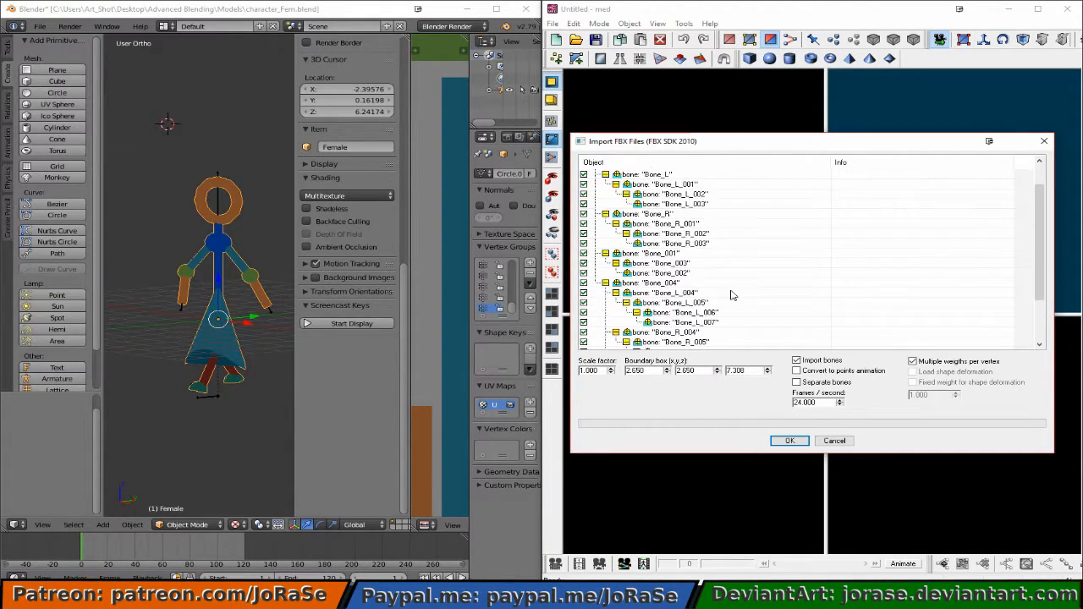
{"action": "scroll", "coordinate": [733, 295], "scroll_direction": "down", "scroll_amount": 1}
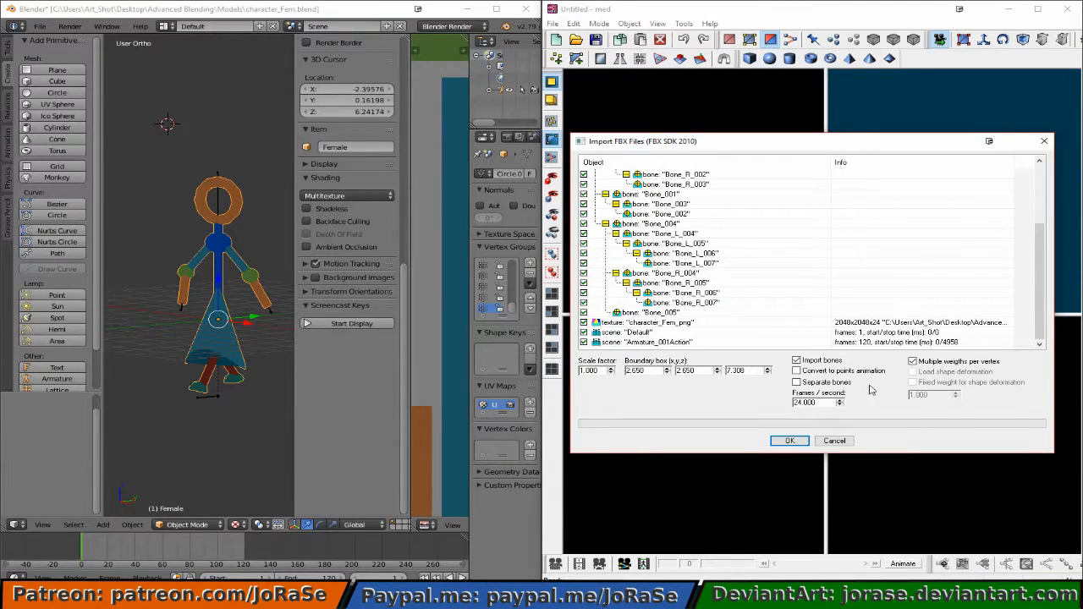
{"action": "left_click", "coordinate": [789, 440]}
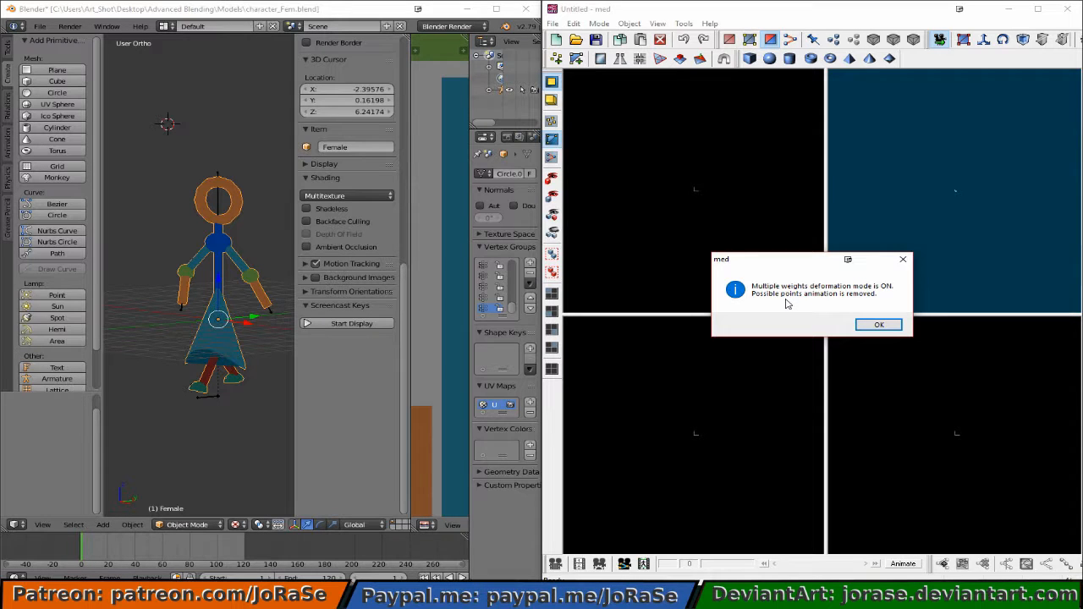
{"action": "left_click", "coordinate": [863, 332]}
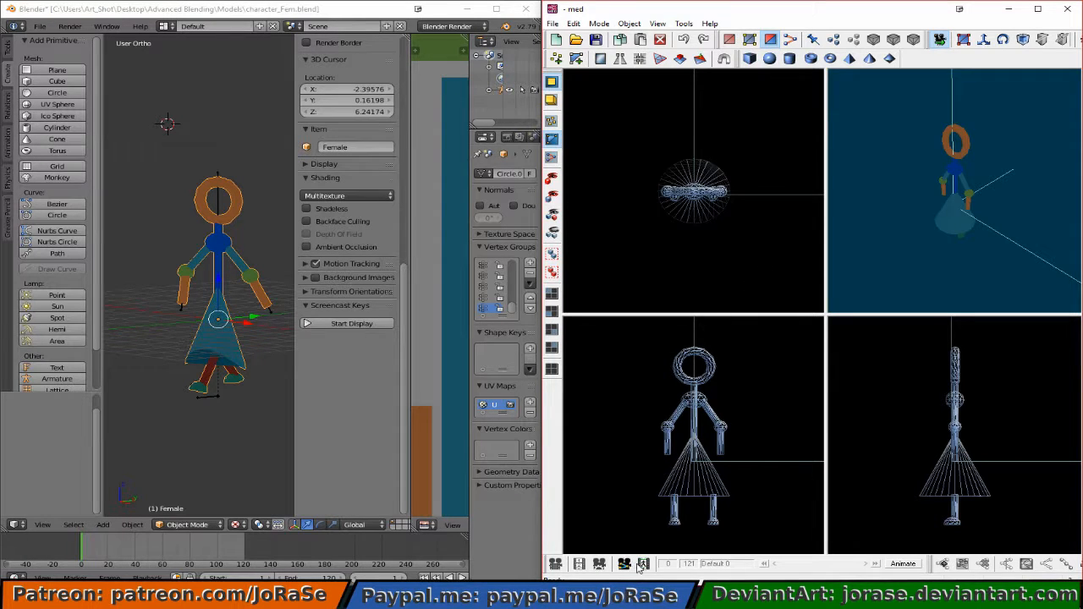
Turn on Animate mode, play the imported animation, stop it and return to frame 0.
{"action": "left_click", "coordinate": [904, 564]}
{"action": "left_click", "coordinate": [556, 564]}
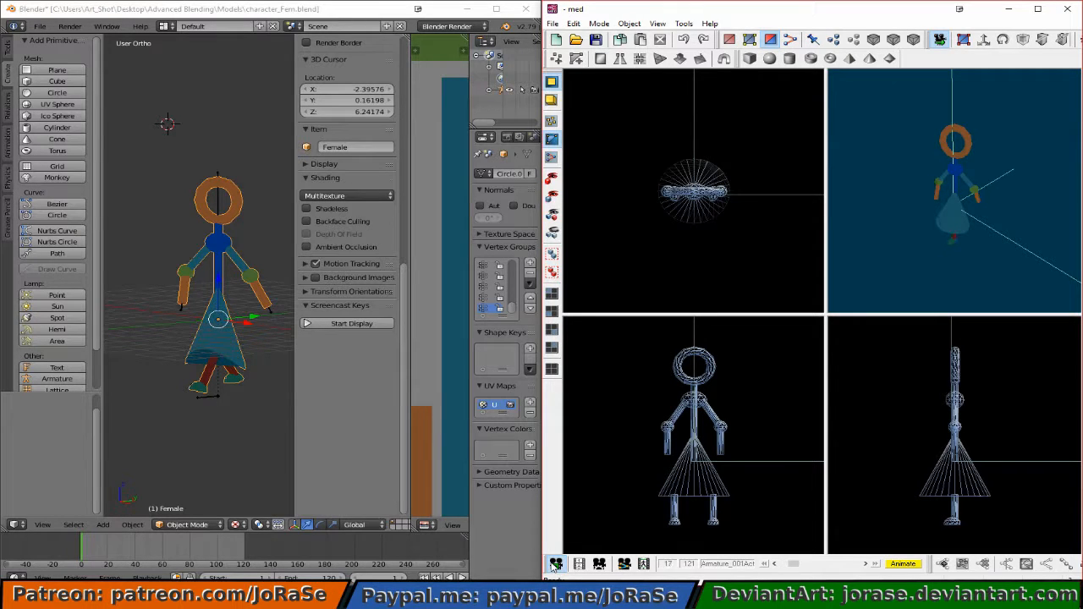
{"action": "left_click", "coordinate": [555, 564]}
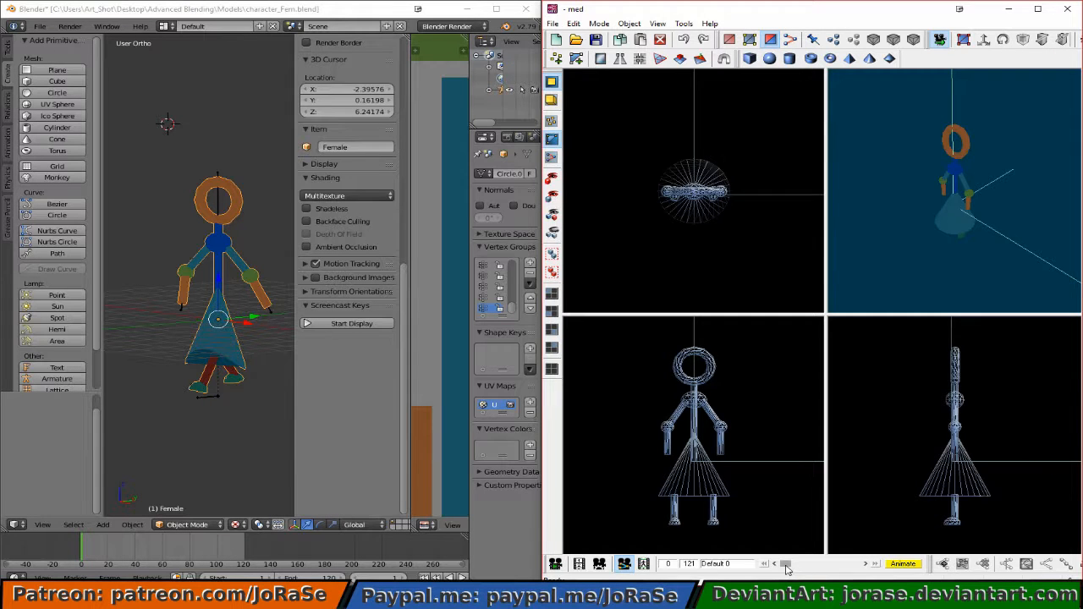
{"action": "mouse_move", "coordinate": [785, 569]}
{"action": "left_mouse_down"}
{"action": "mouse_move", "coordinate": [862, 578]}
{"action": "mouse_move", "coordinate": [782, 575]}
{"action": "left_mouse_up"}
{"action": "mouse_move", "coordinate": [784, 565]}
{"action": "left_mouse_down"}
{"action": "mouse_move", "coordinate": [854, 575]}
{"action": "mouse_move", "coordinate": [780, 572]}
{"action": "left_mouse_up"}
Open the frame manager and rename the first frame, Default 0, to "Stand 1".
{"action": "left_click", "coordinate": [609, 26]}
{"action": "mouse_move", "coordinate": [628, 24]}
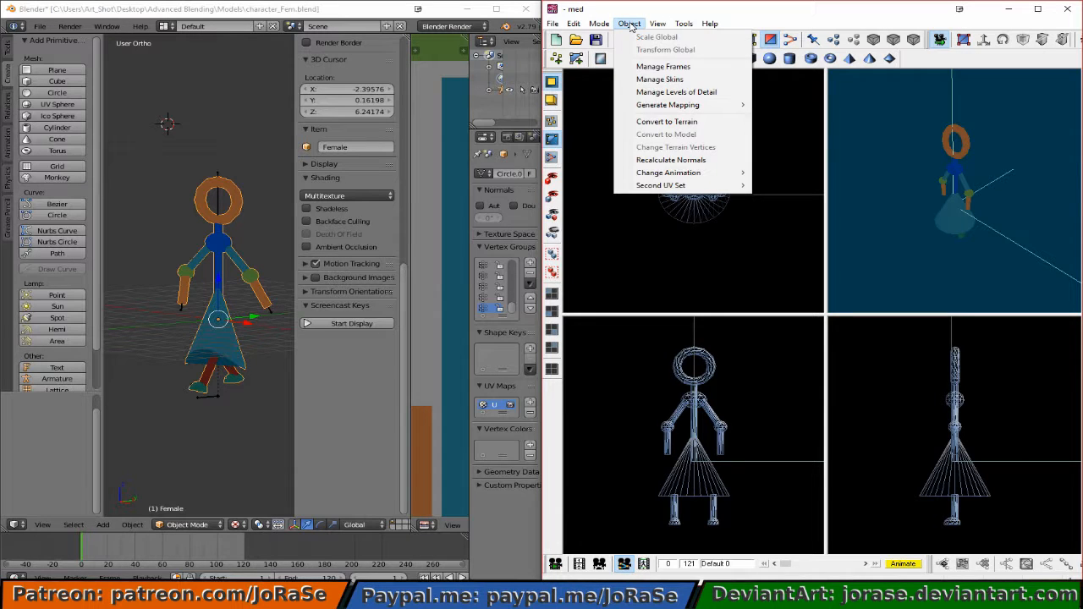
{"action": "left_click", "coordinate": [653, 68]}
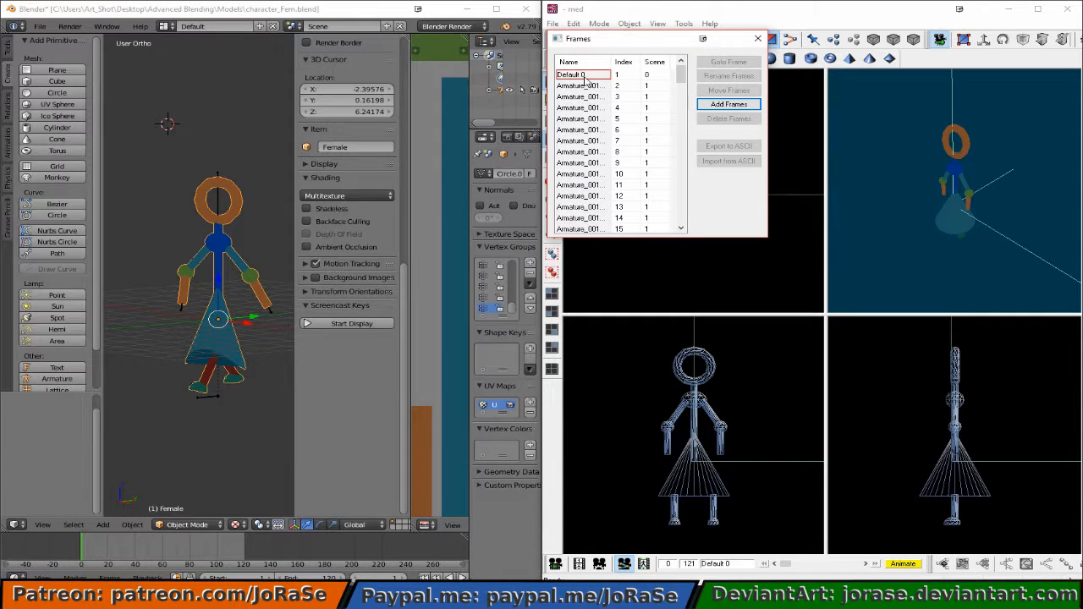
{"action": "left_click", "coordinate": [582, 76]}
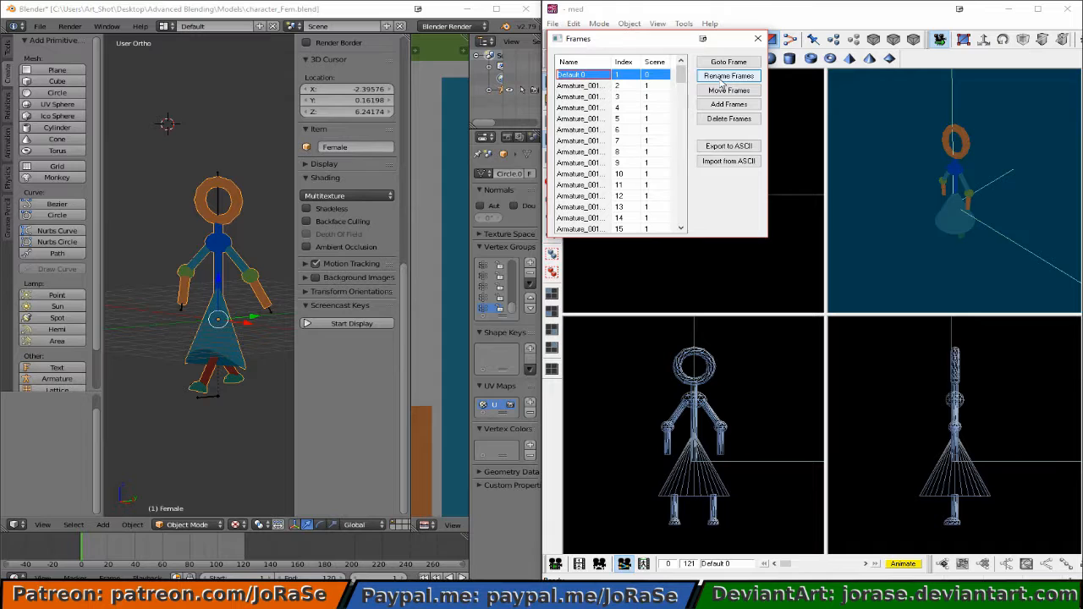
{"action": "left_click", "coordinate": [725, 76]}
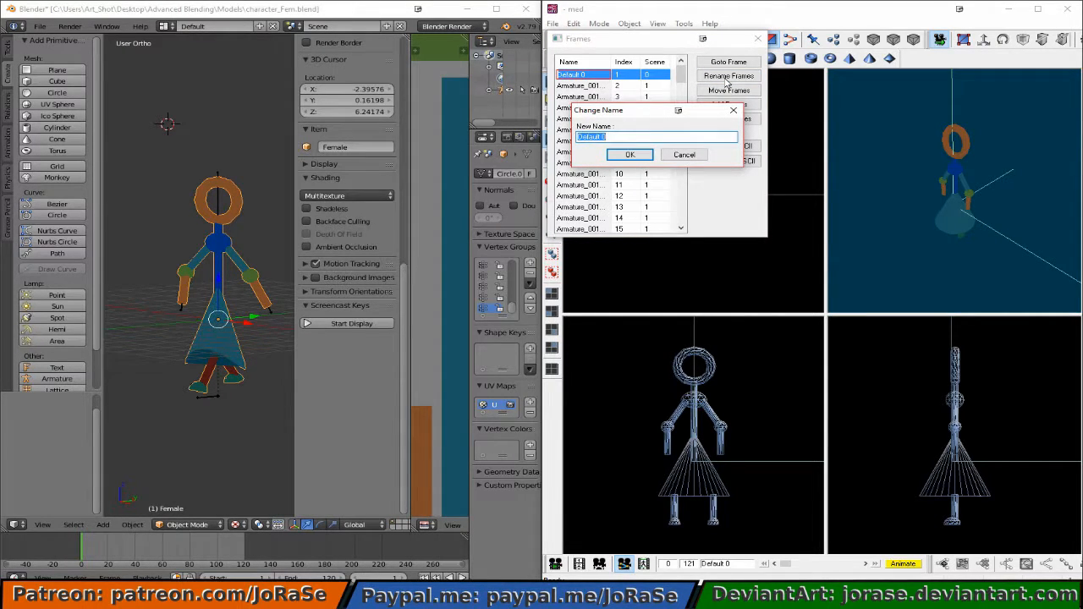
{"action": "type", "text": "Stand1"}
{"action": "left_click", "coordinate": [626, 155]}
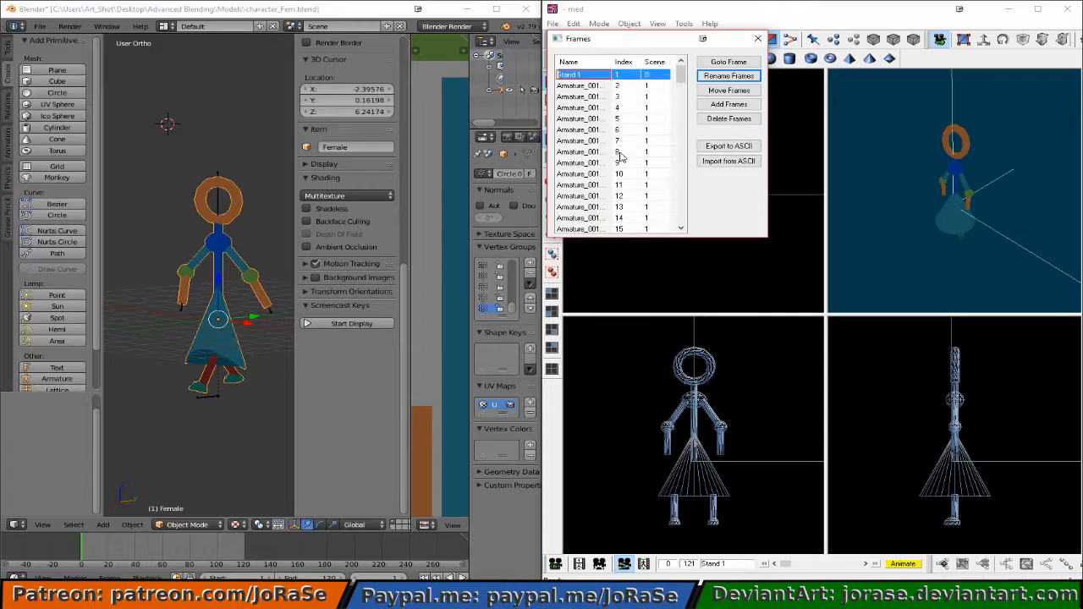
Rename the frame with index 2 to "Walk 1".
{"action": "left_click", "coordinate": [597, 86]}
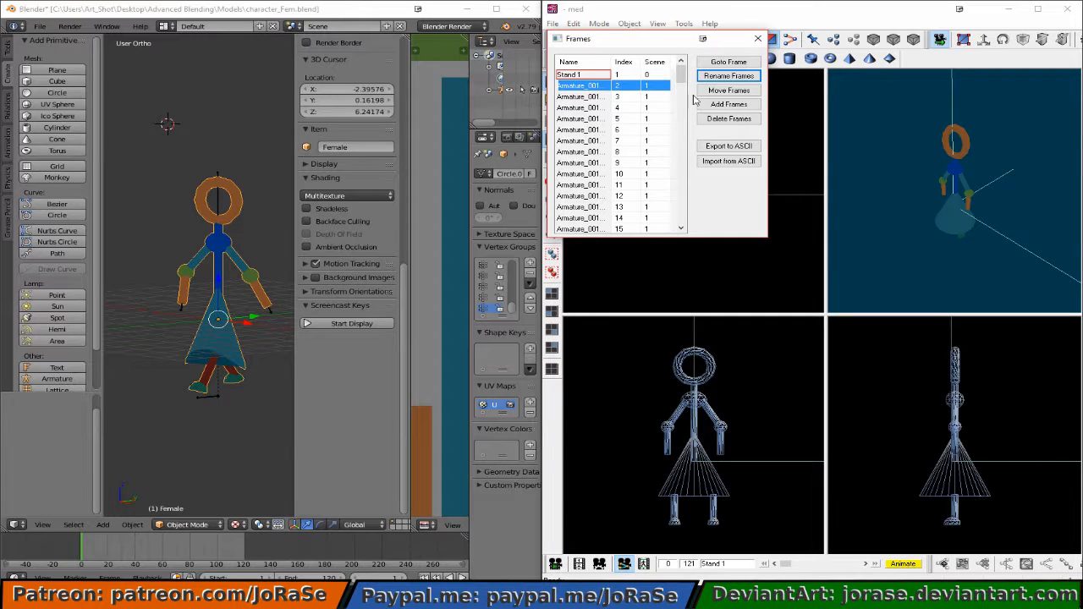
{"action": "left_click", "coordinate": [713, 78]}
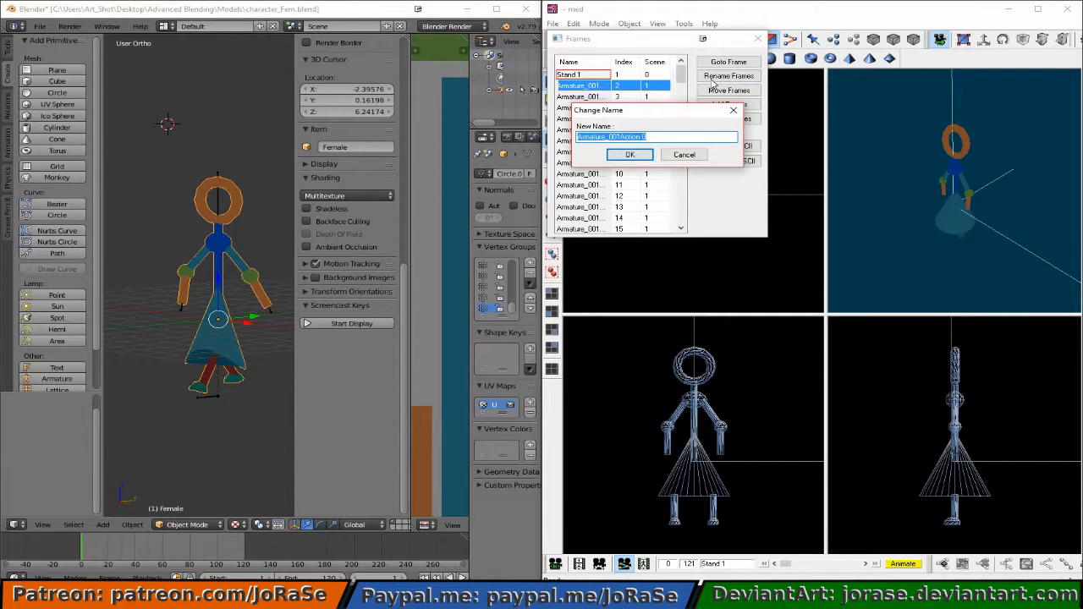
{"action": "type", "text": "Wa"}
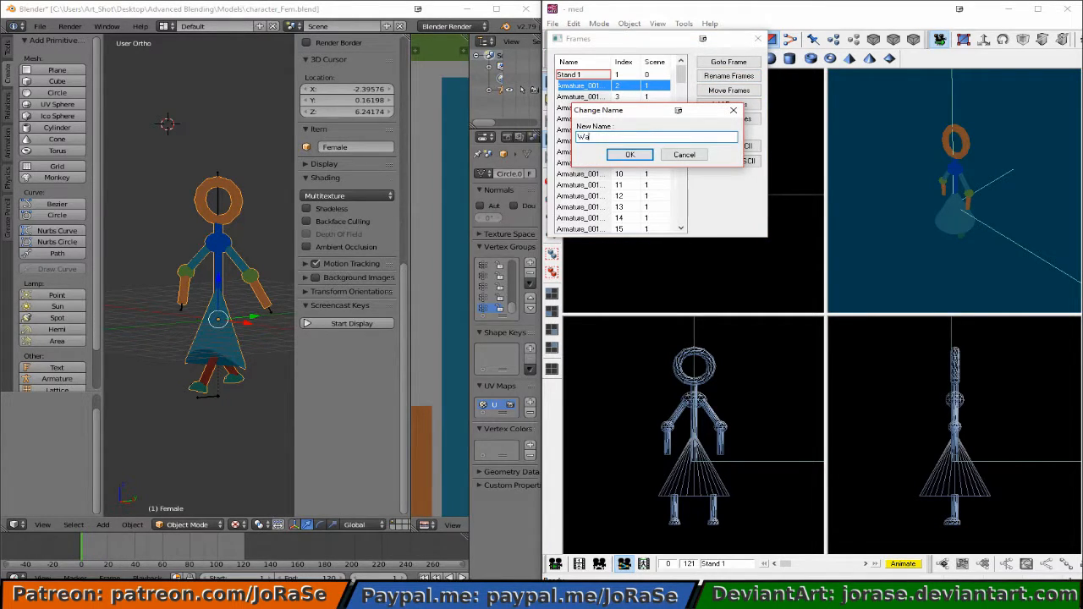
{"action": "type", "text": "lk1"}
{"action": "key", "text": "Return"}
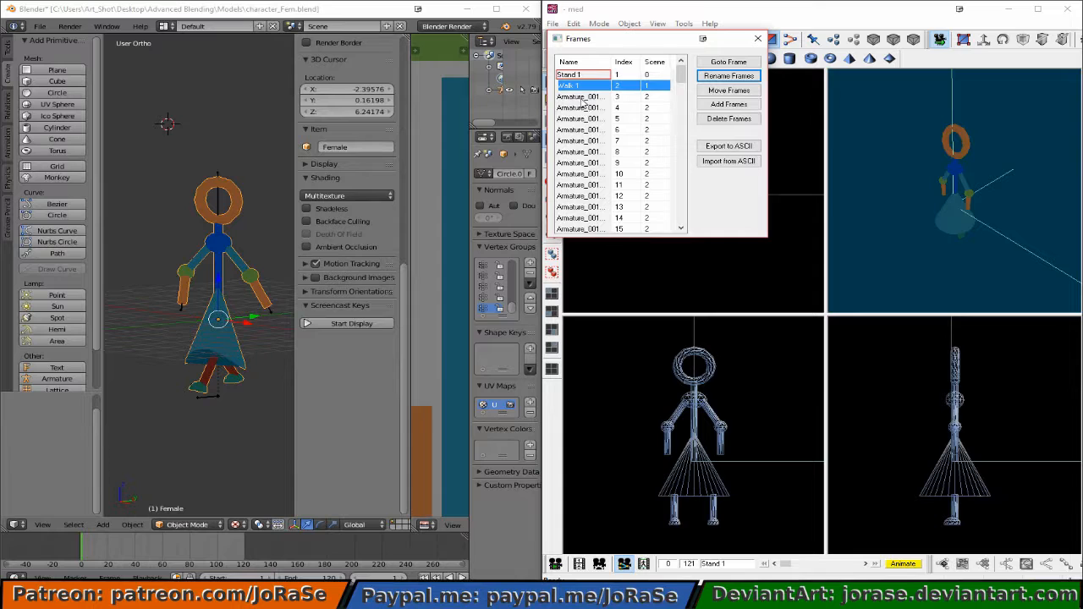
Rename all remaining armature frames, index 3 through 121, to the Walk sequence that continues from "Walk 1".
{"action": "scroll", "coordinate": [619, 196], "scroll_direction": "down", "scroll_amount": 3}
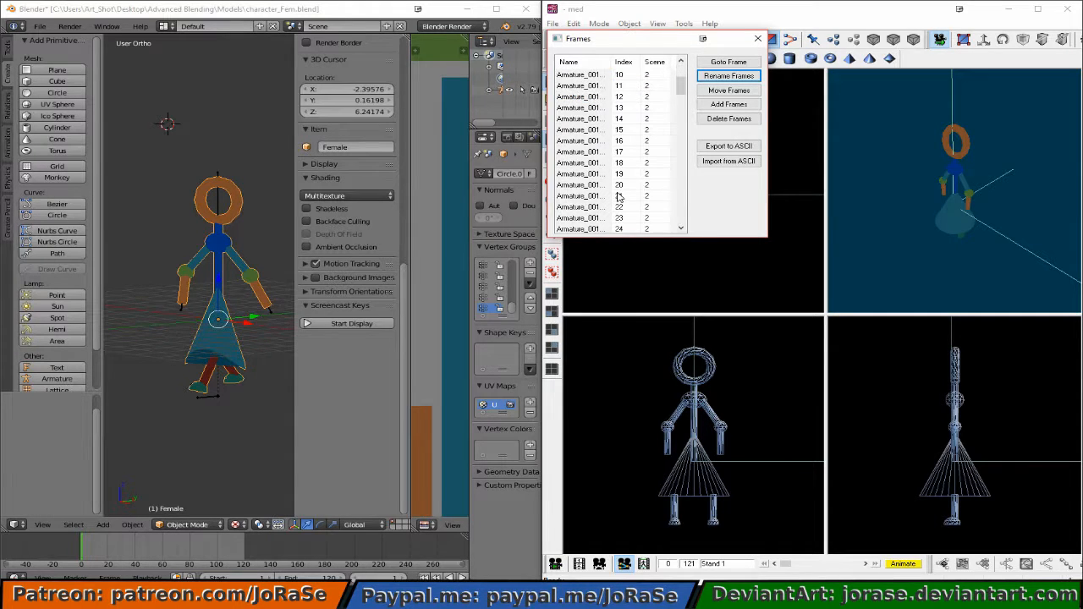
{"action": "left_click", "coordinate": [680, 103]}
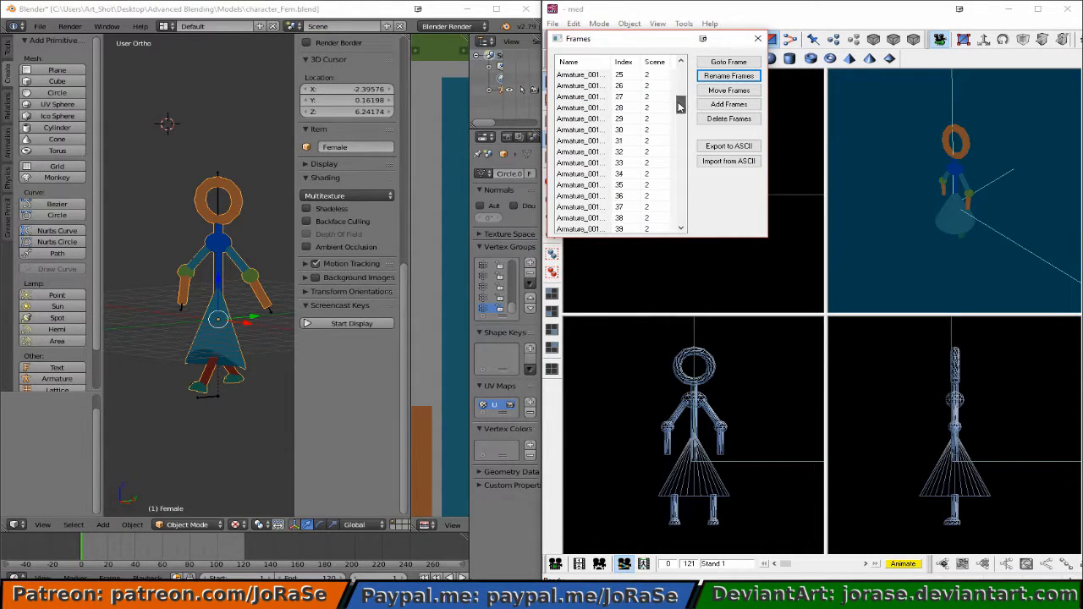
{"action": "left_click_drag", "start_coordinate": [679, 104], "coordinate": [679, 213]}
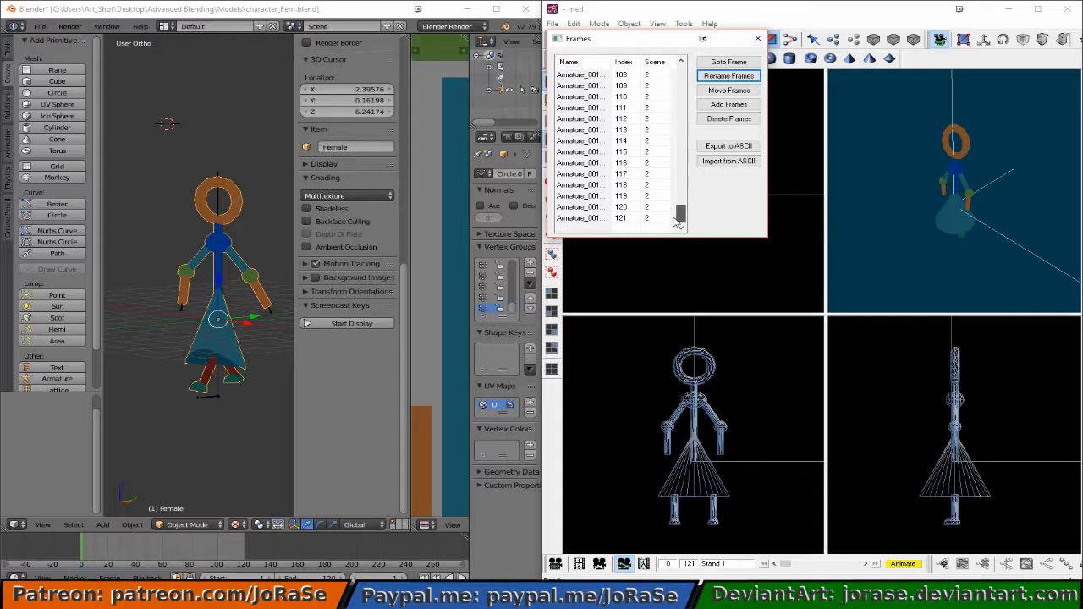
{"action": "left_click", "coordinate": [599, 220], "text": "shift"}
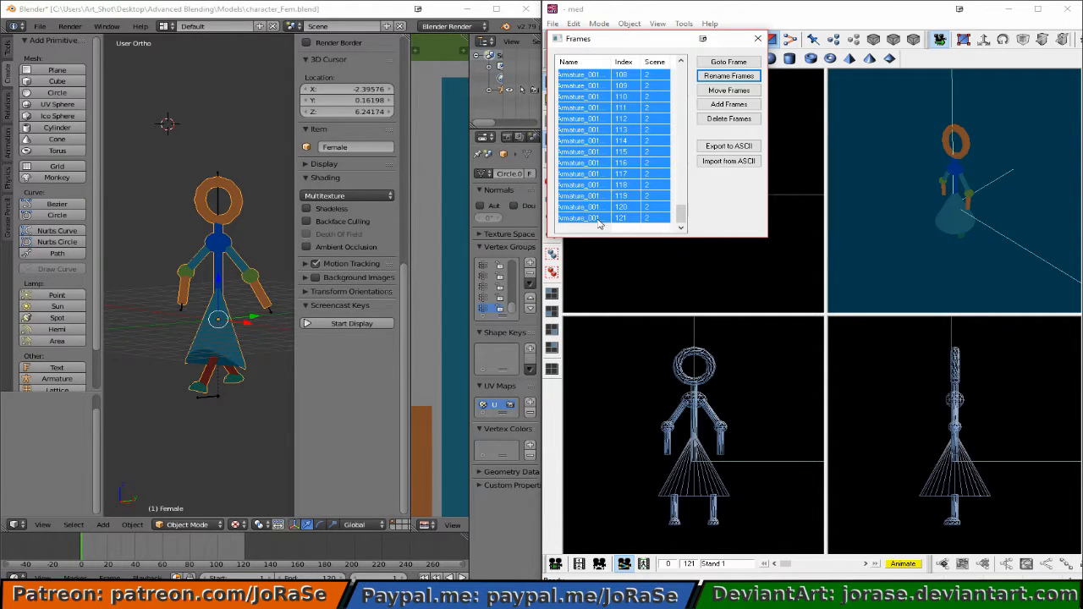
{"action": "left_click", "coordinate": [725, 77]}
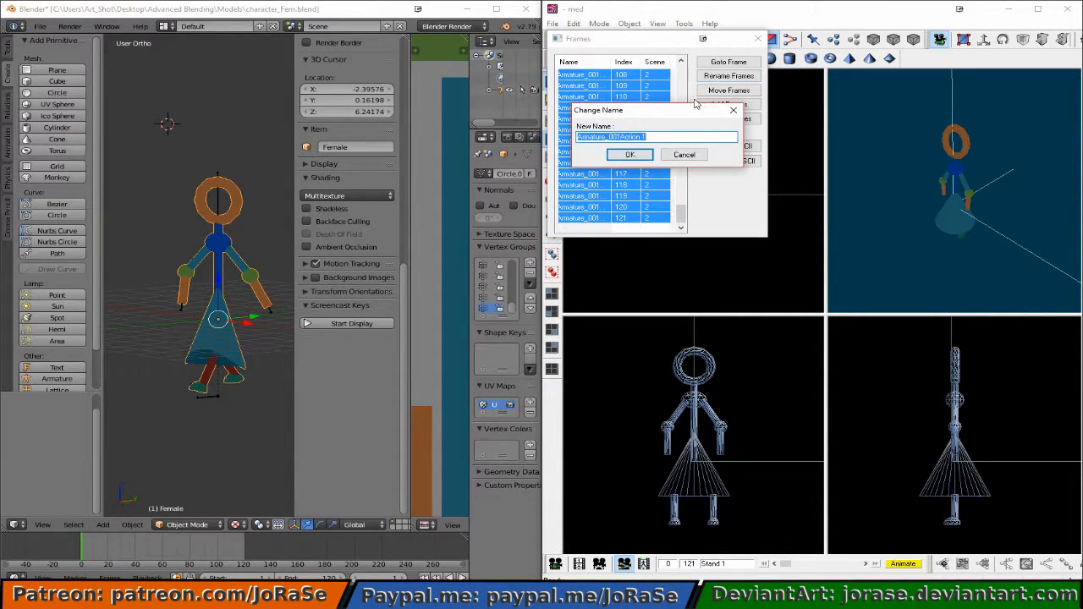
{"action": "type", "text": "Walk"}
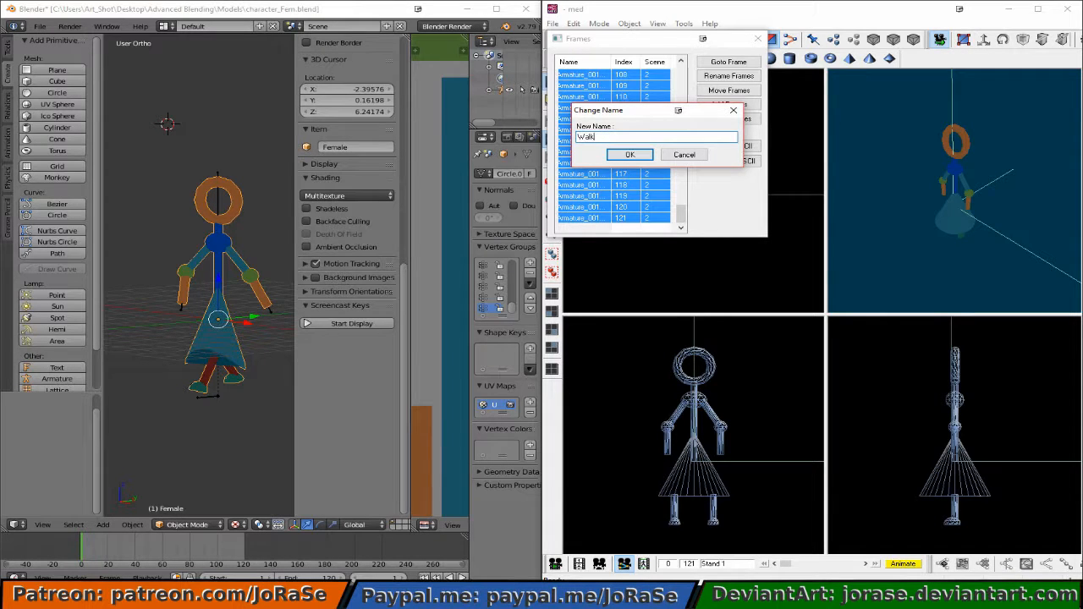
{"action": "key", "text": "Return"}
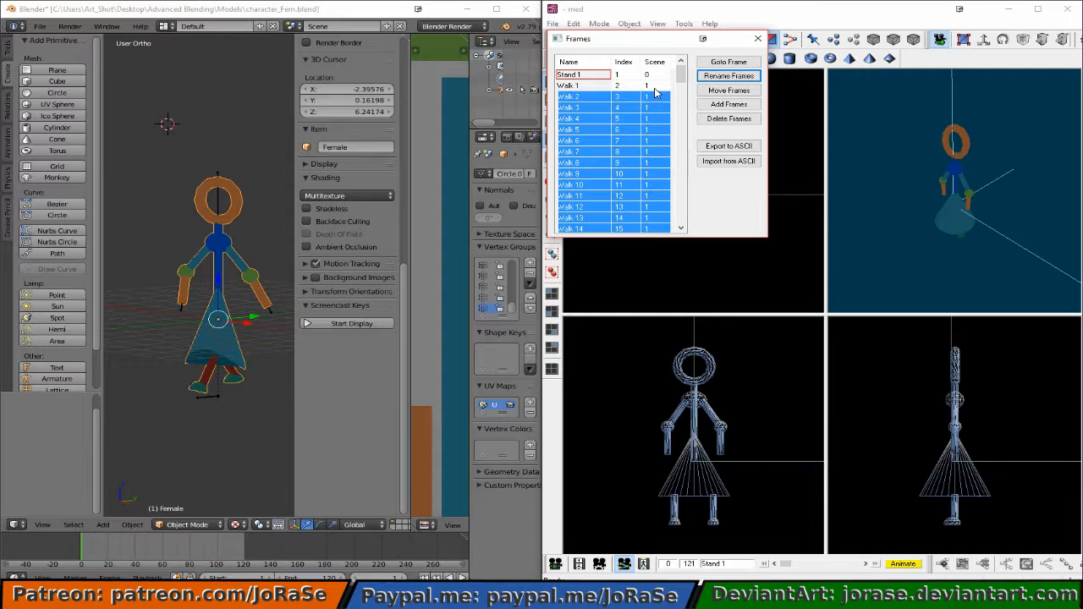
Select every Walk frame, index 2 through 121, and rename them all to "slowrun".
{"action": "left_click", "coordinate": [571, 87]}
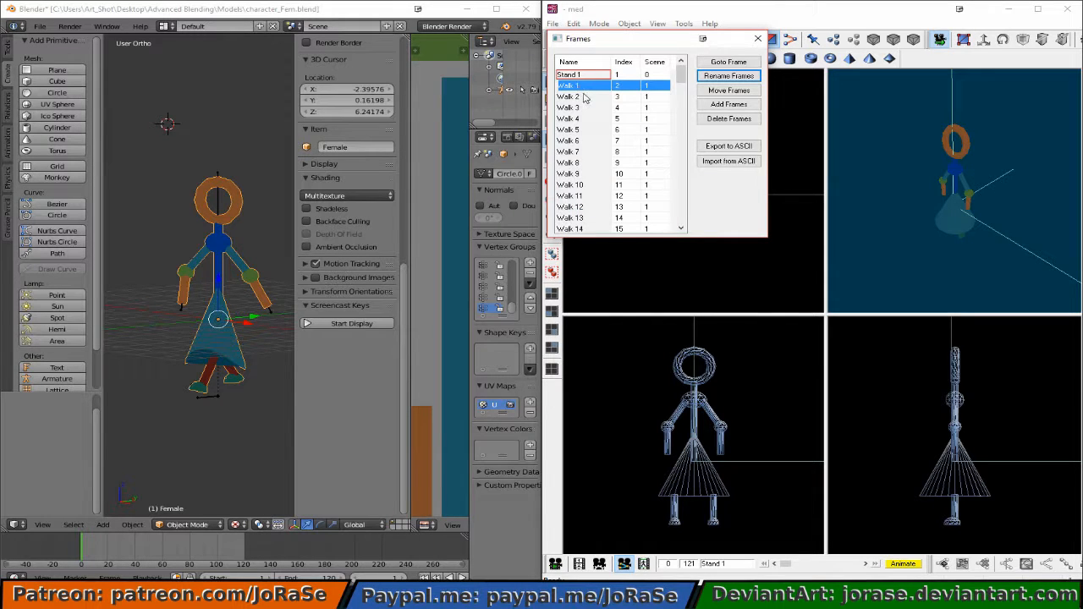
{"action": "scroll", "coordinate": [593, 176], "scroll_direction": "down", "scroll_amount": 11}
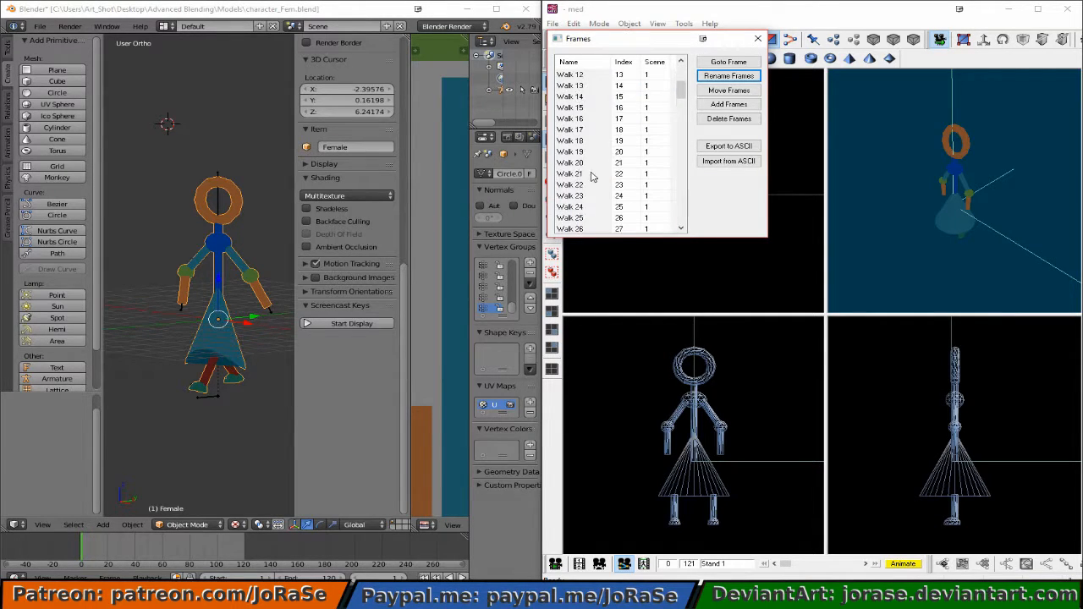
{"action": "scroll", "coordinate": [592, 176], "scroll_direction": "down", "scroll_amount": 19}
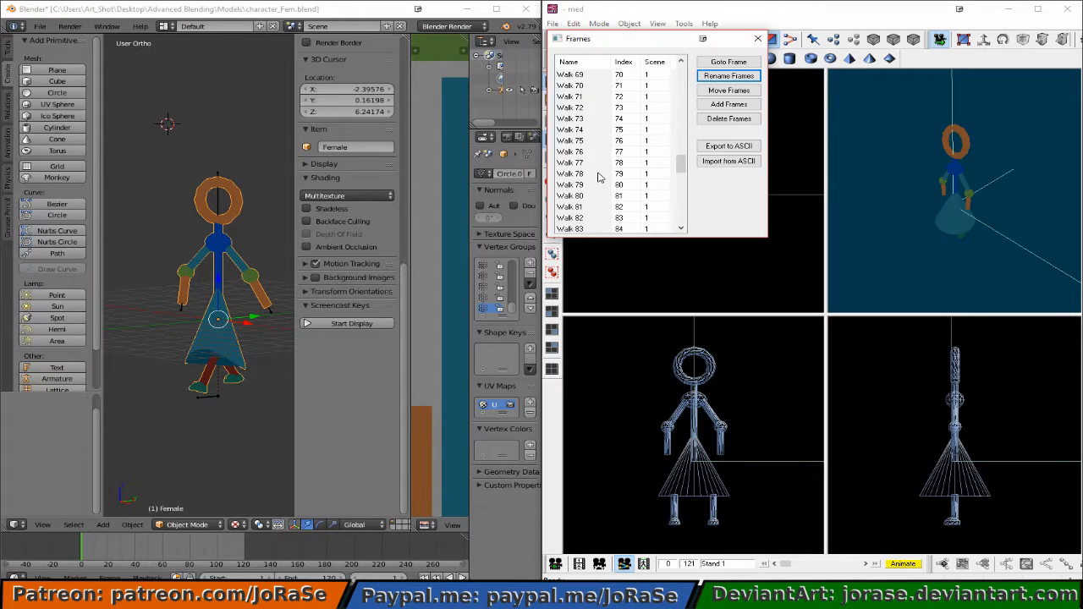
{"action": "scroll", "coordinate": [599, 178], "scroll_direction": "down", "scroll_amount": 6}
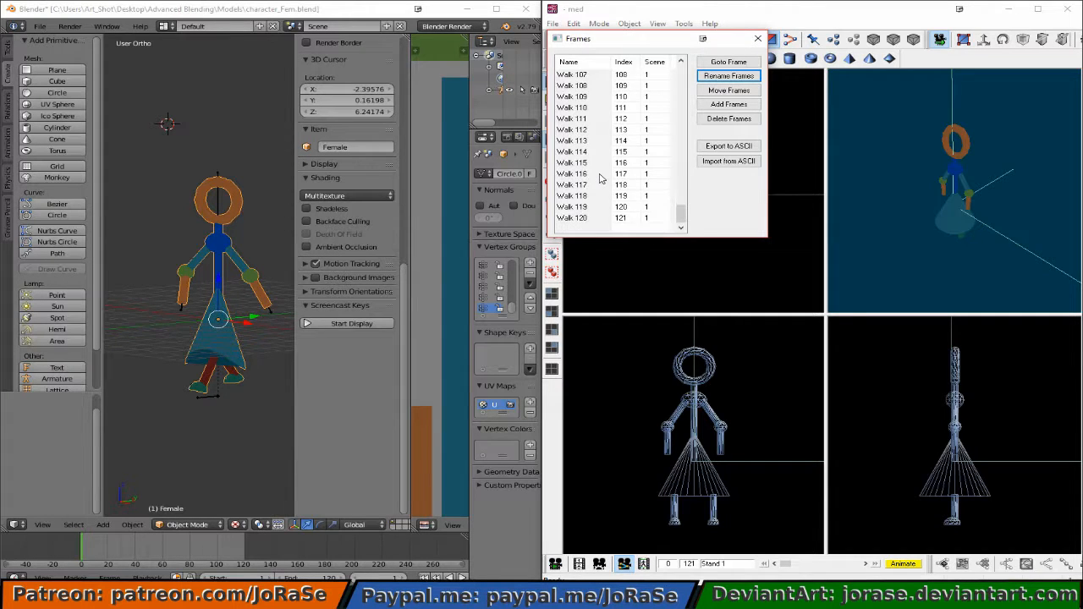
{"action": "left_click", "coordinate": [582, 218], "text": "shift"}
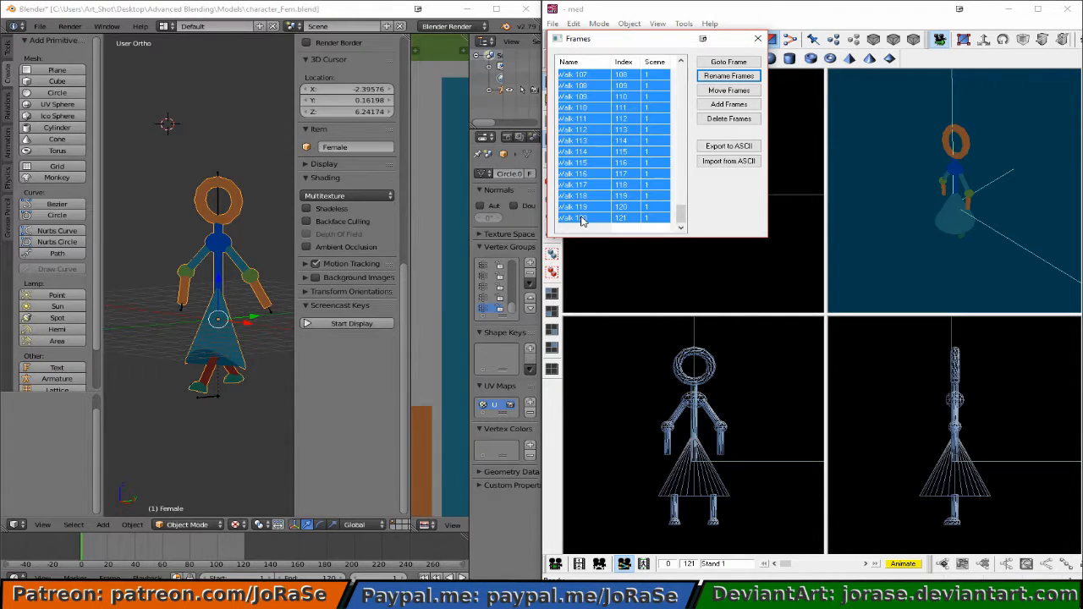
{"action": "left_click", "coordinate": [744, 77]}
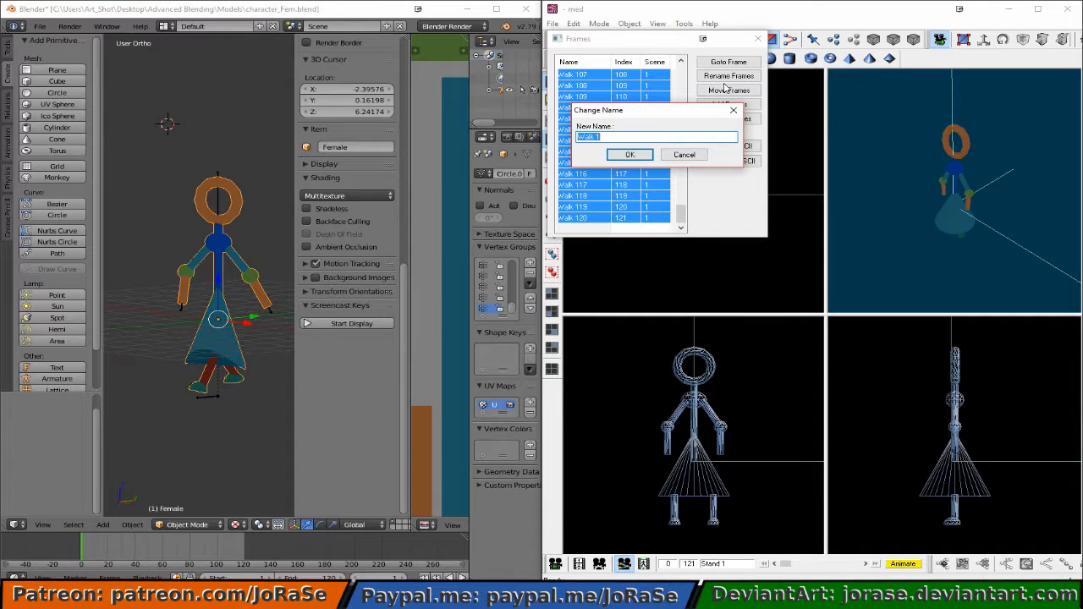
{"action": "type", "text": "slowrun"}
{"action": "left_click", "coordinate": [626, 157]}
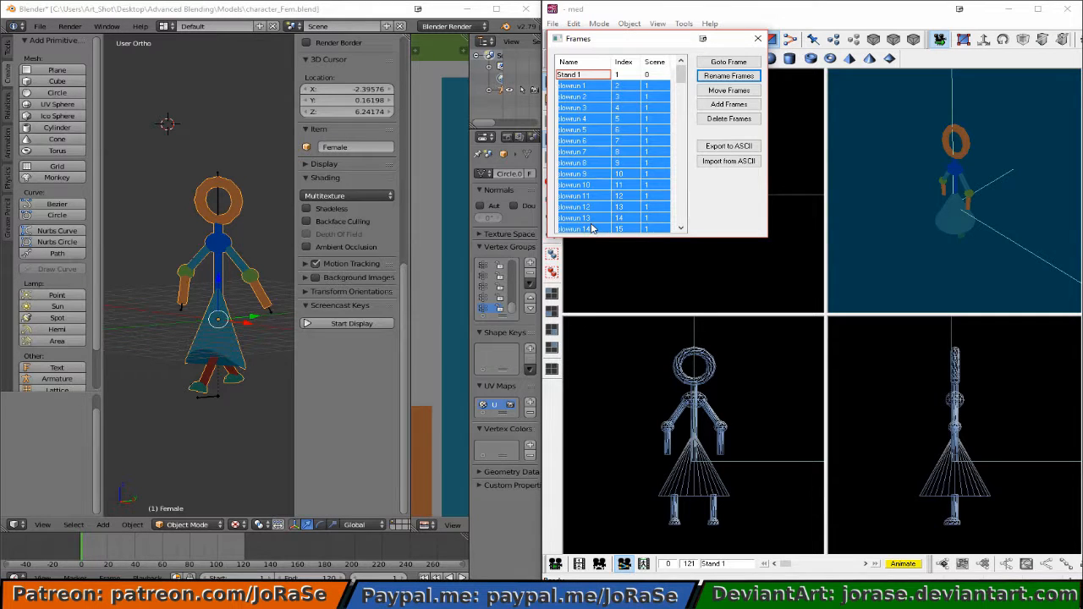
Rename the selected slowrun frames back to a sequence starting at "Walk 1" and close the frame manager.
{"action": "left_click", "coordinate": [726, 77]}
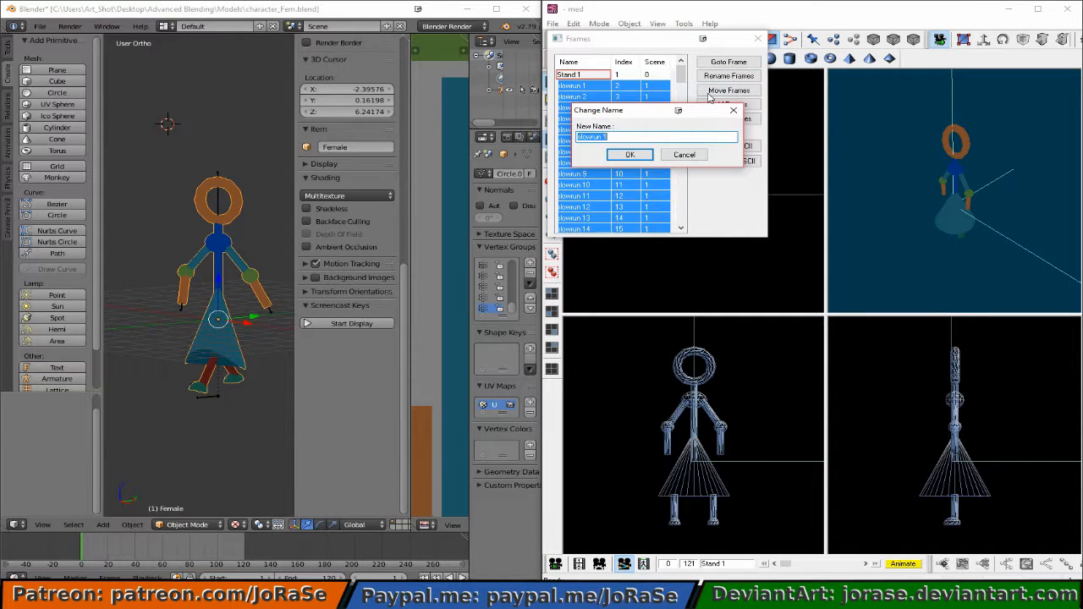
{"action": "type", "text": "Walk"}
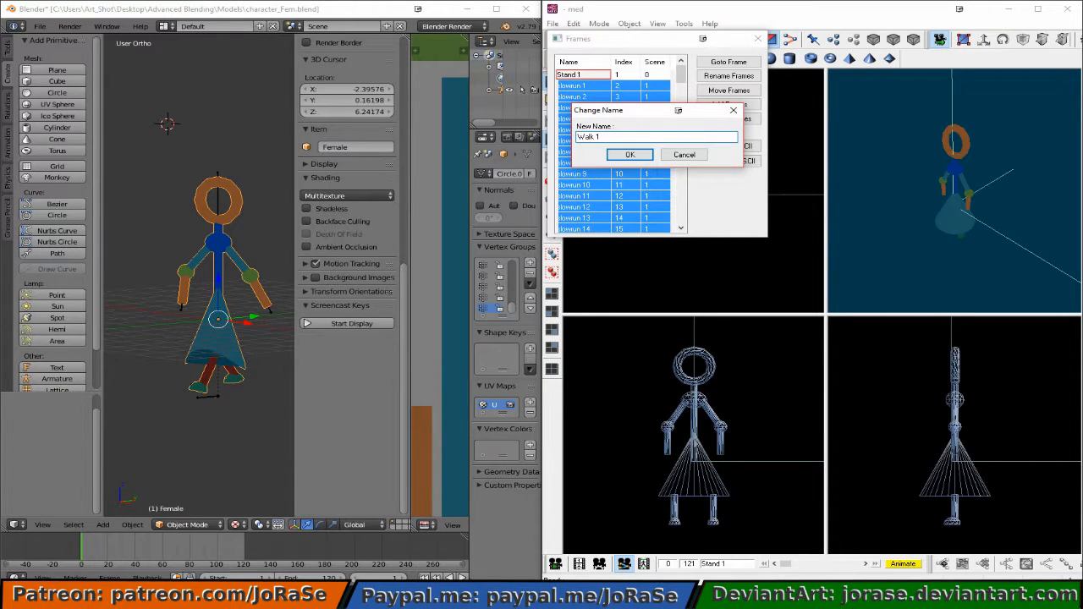
{"action": "left_click", "coordinate": [632, 155]}
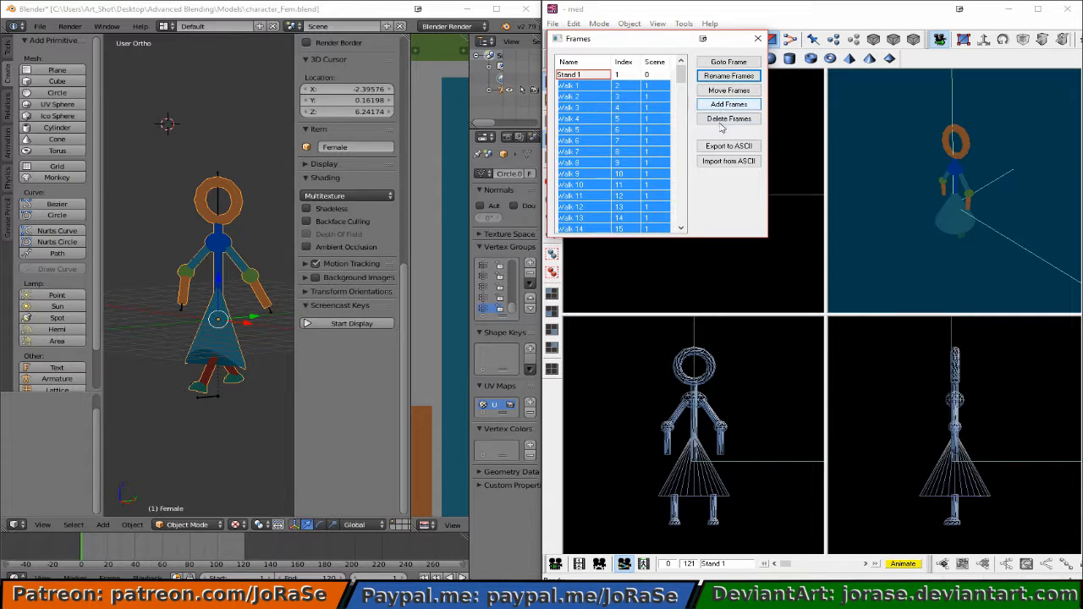
{"action": "left_click", "coordinate": [757, 40]}
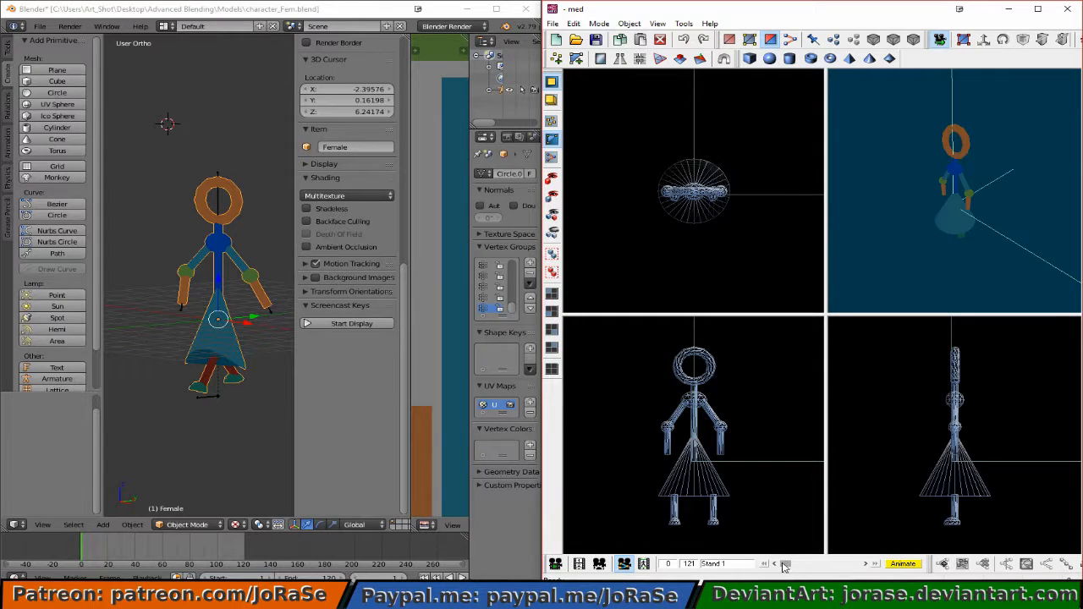
Play the renamed animation briefly, stop it and turn off Animate mode.
{"action": "left_click", "coordinate": [555, 565]}
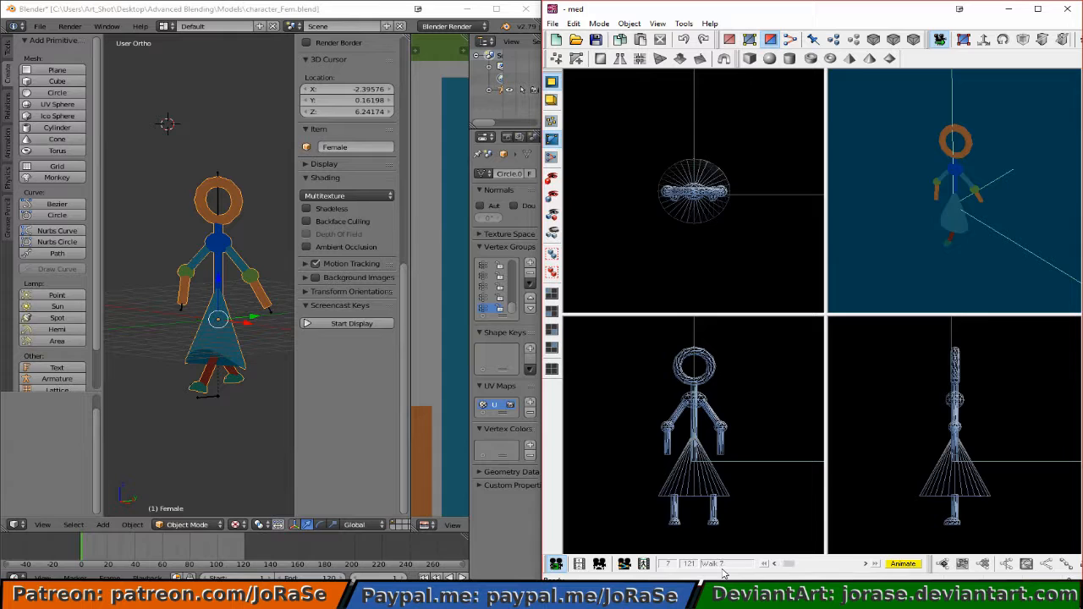
{"action": "left_click", "coordinate": [556, 563]}
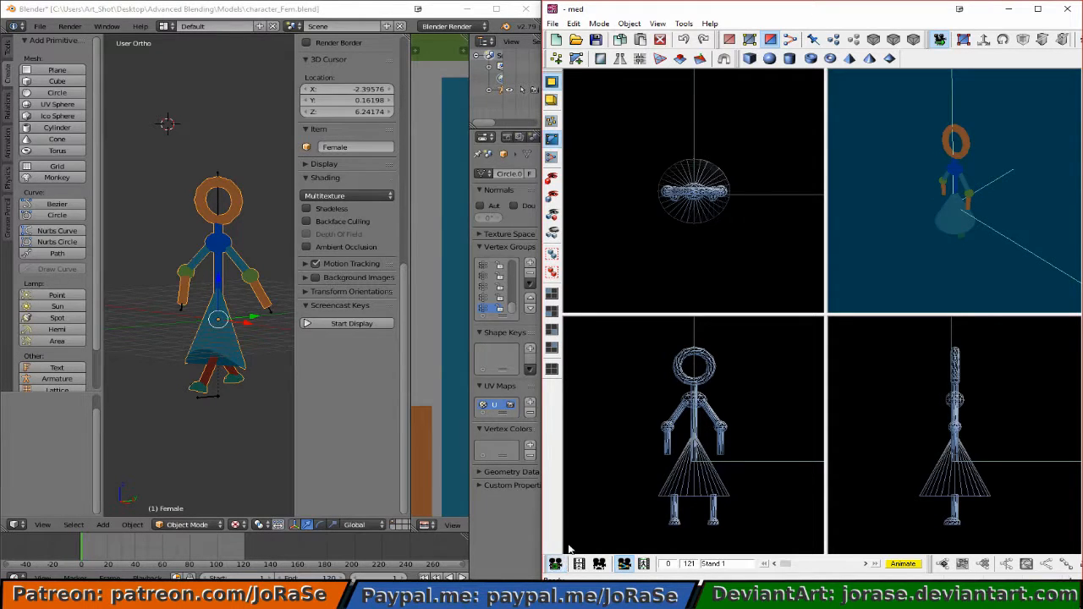
{"action": "left_click", "coordinate": [901, 563]}
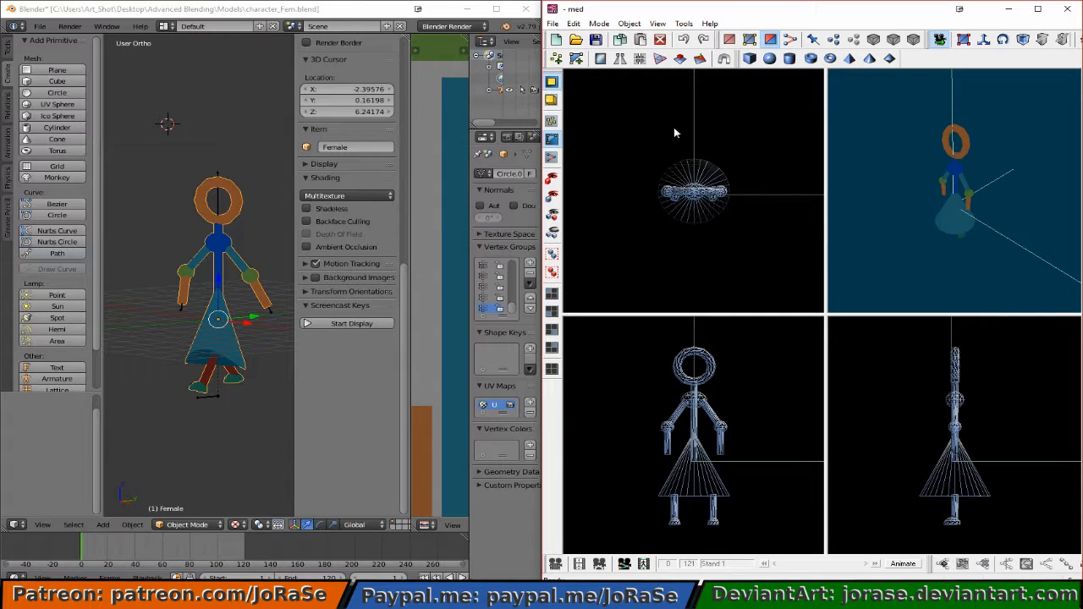
Save the model in the Models folder as "Character_Fem", keeping the MDL7 file type.
{"action": "left_click", "coordinate": [554, 24]}
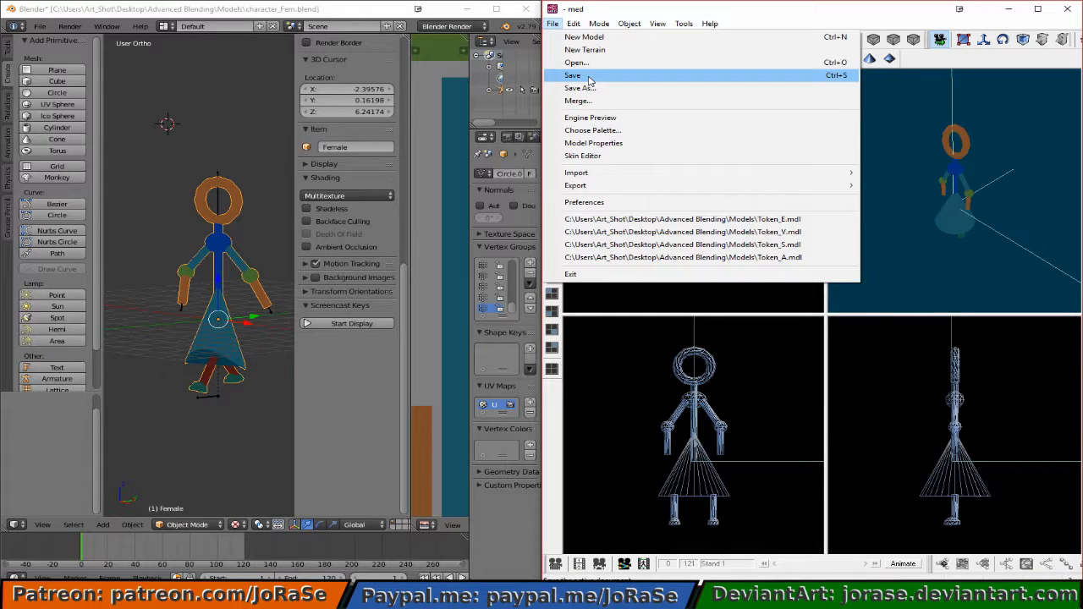
{"action": "left_click", "coordinate": [589, 77]}
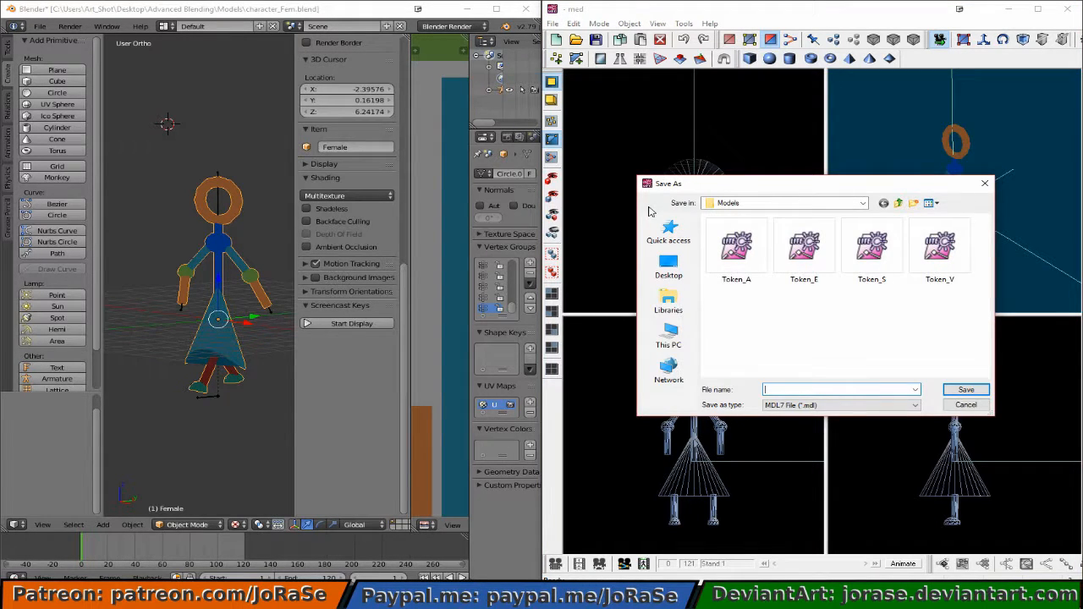
{"action": "type", "text": "Charac"}
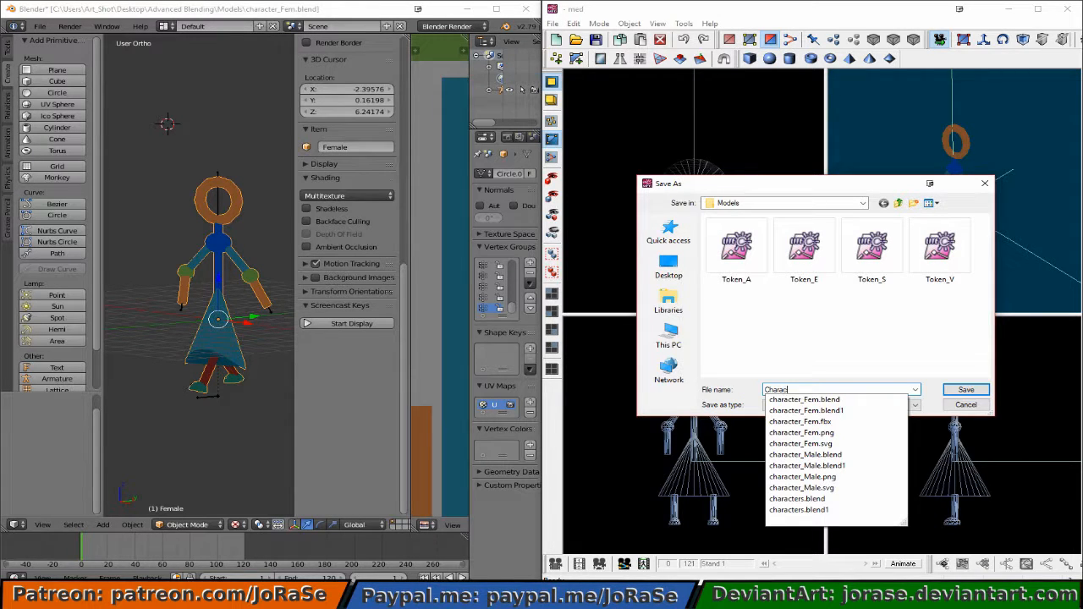
{"action": "type", "text": "ter_"}
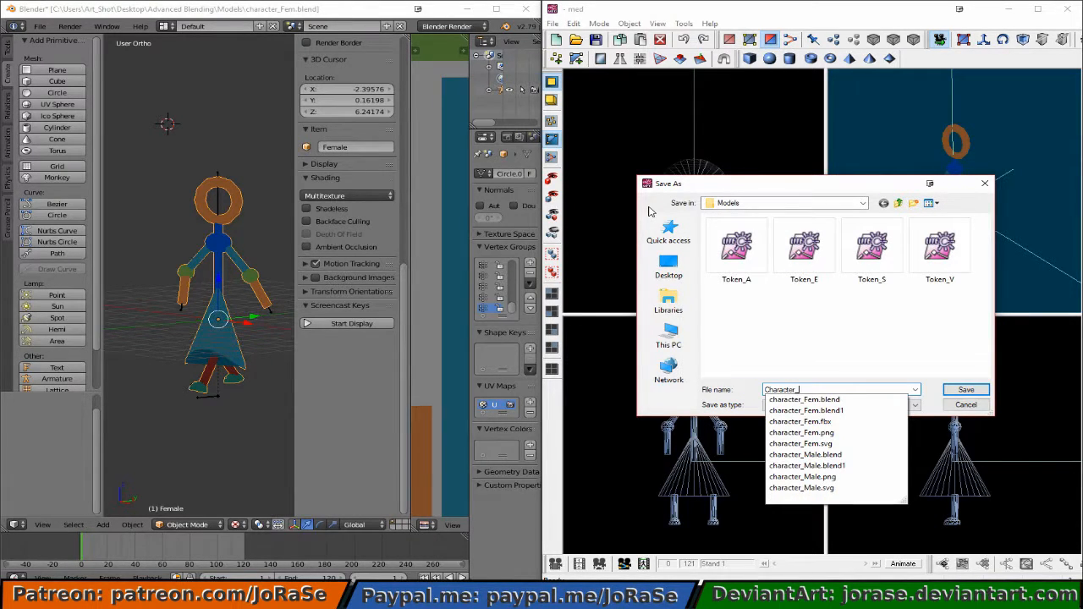
{"action": "type", "text": "Fem"}
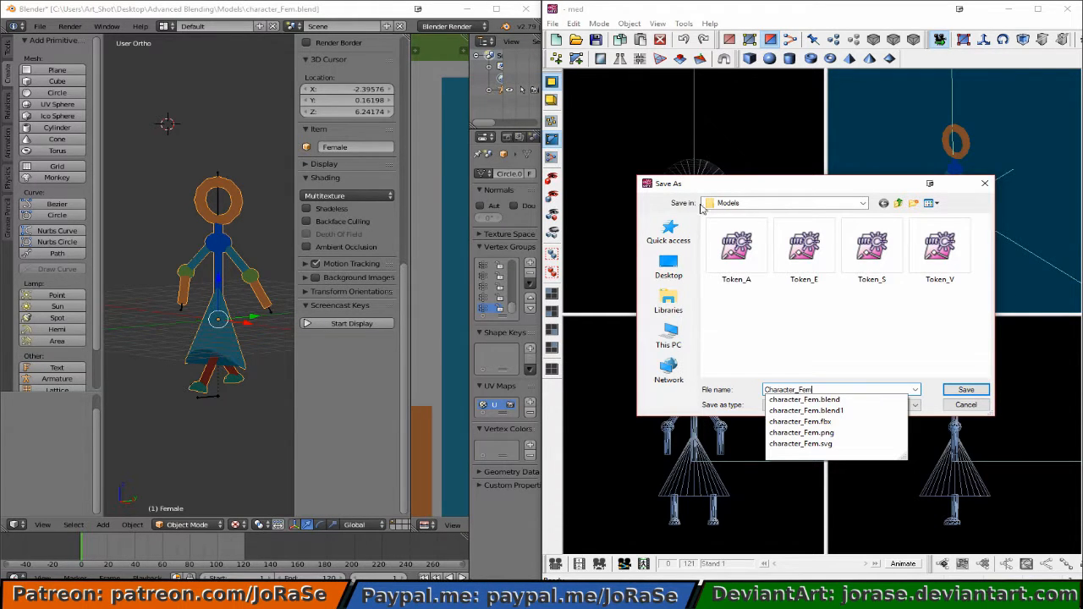
{"action": "left_click", "coordinate": [854, 389]}
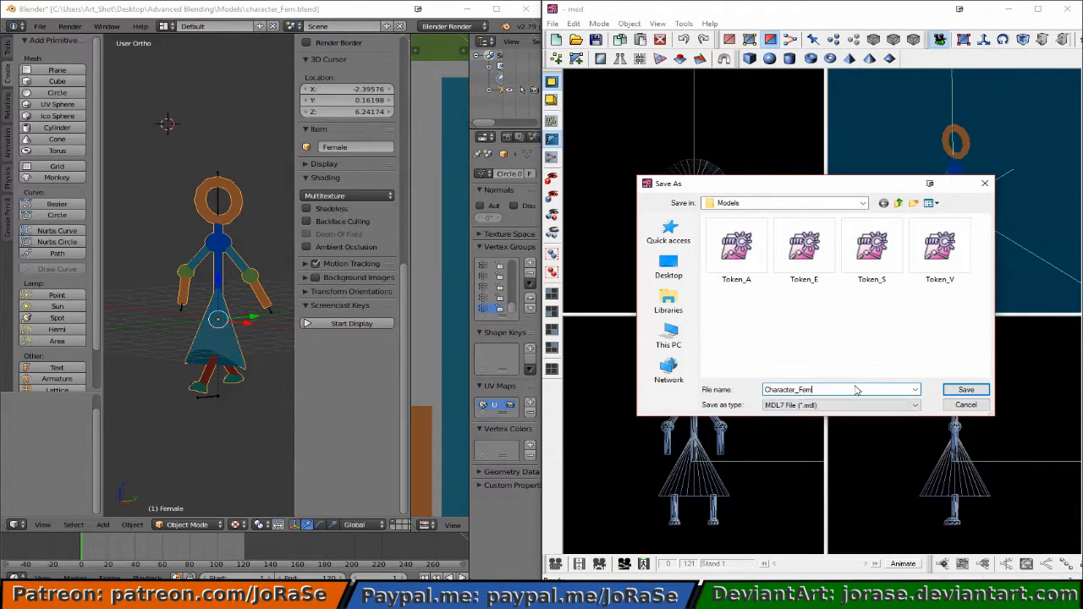
{"action": "left_click", "coordinate": [837, 404]}
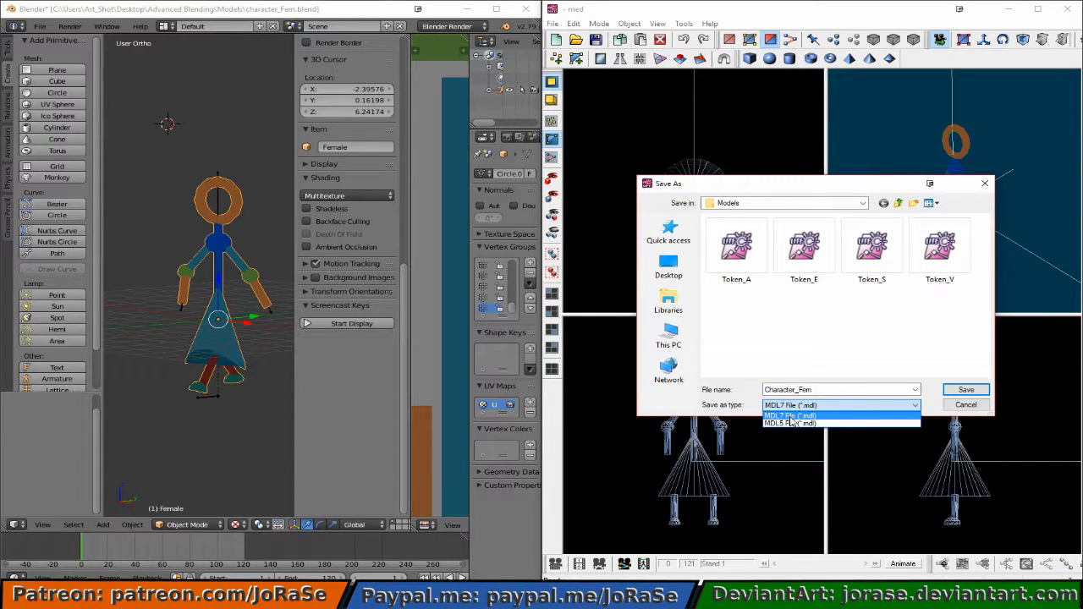
{"action": "left_click", "coordinate": [932, 403]}
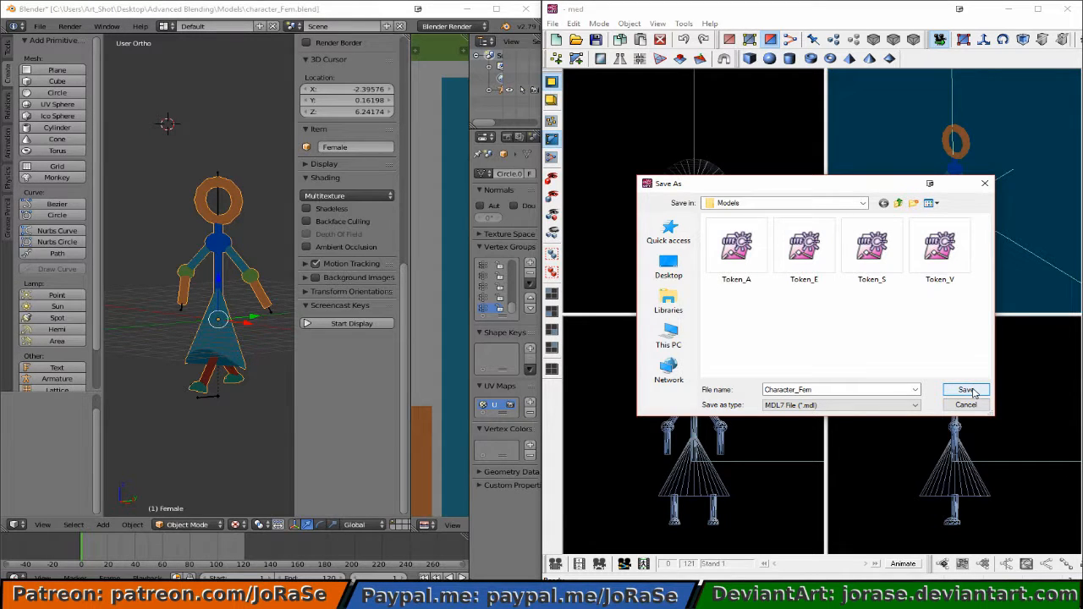
{"action": "left_click", "coordinate": [968, 391]}
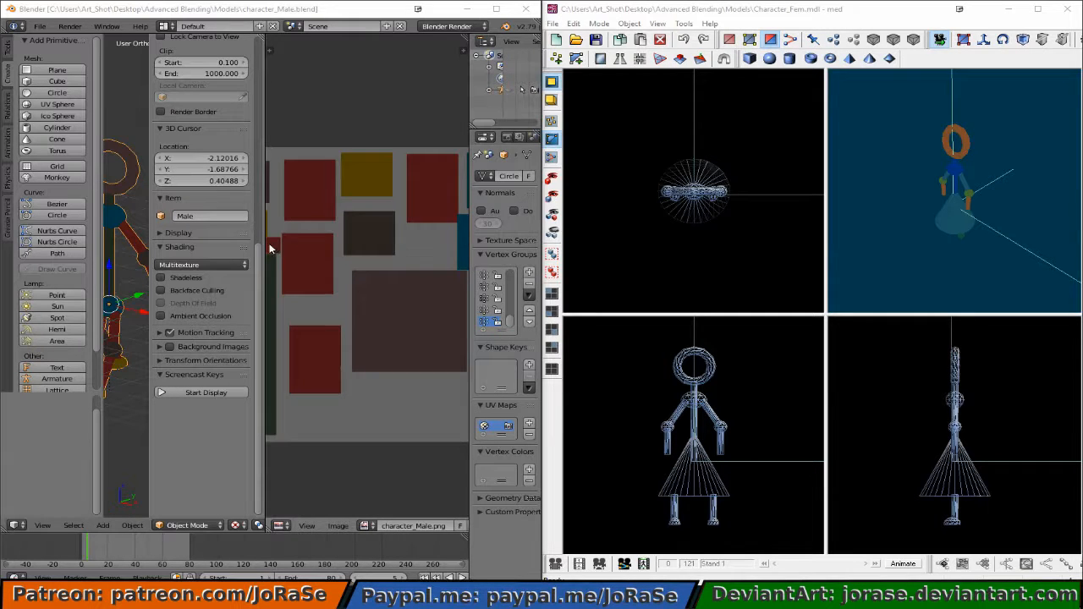
Widen Blender's 3D view, begin an FBX export of the male character and set the version to FBX 6.1 ASCII.
{"action": "left_click_drag", "start_coordinate": [262, 240], "coordinate": [427, 243]}
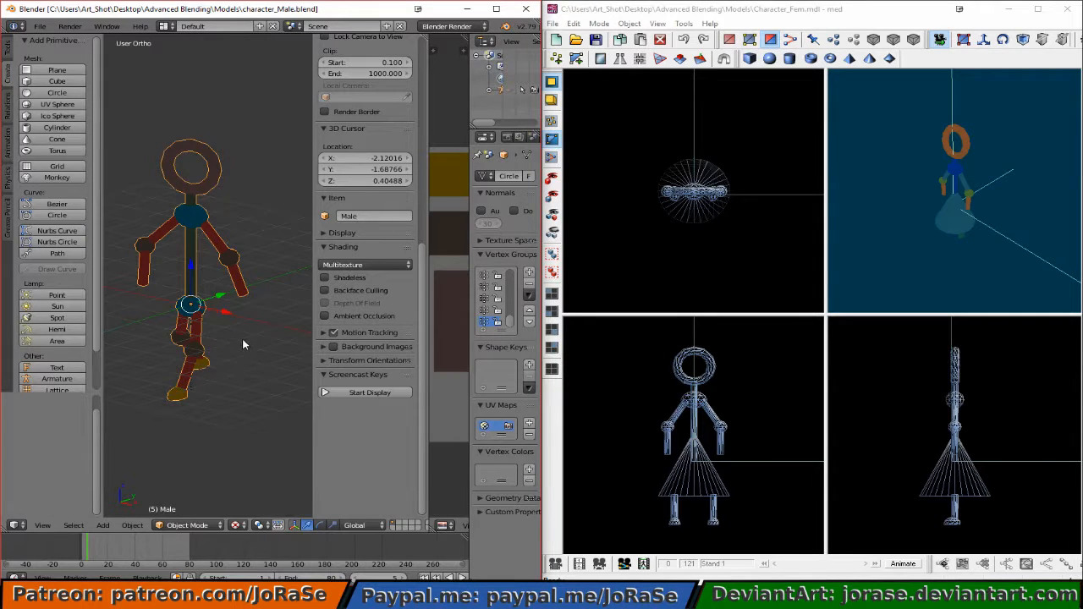
{"action": "left_click", "coordinate": [40, 27]}
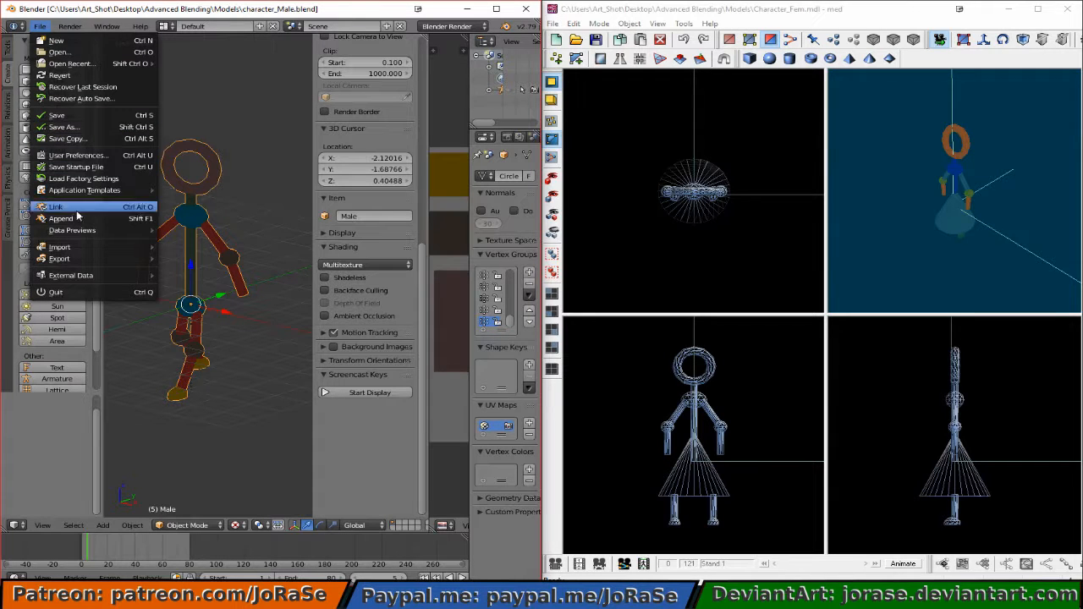
{"action": "mouse_move", "coordinate": [98, 261]}
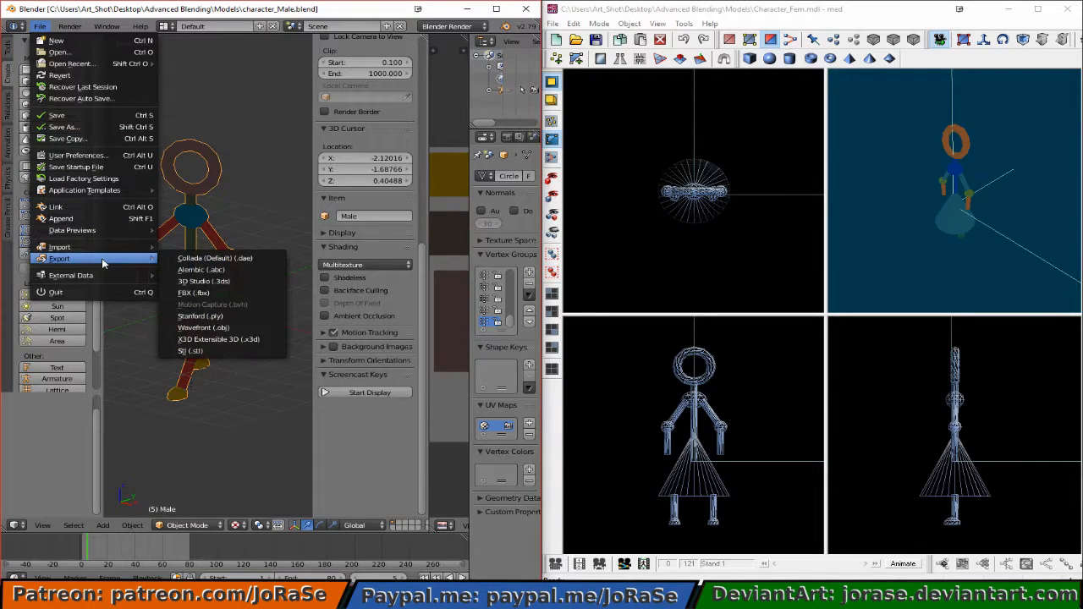
{"action": "left_click", "coordinate": [208, 293]}
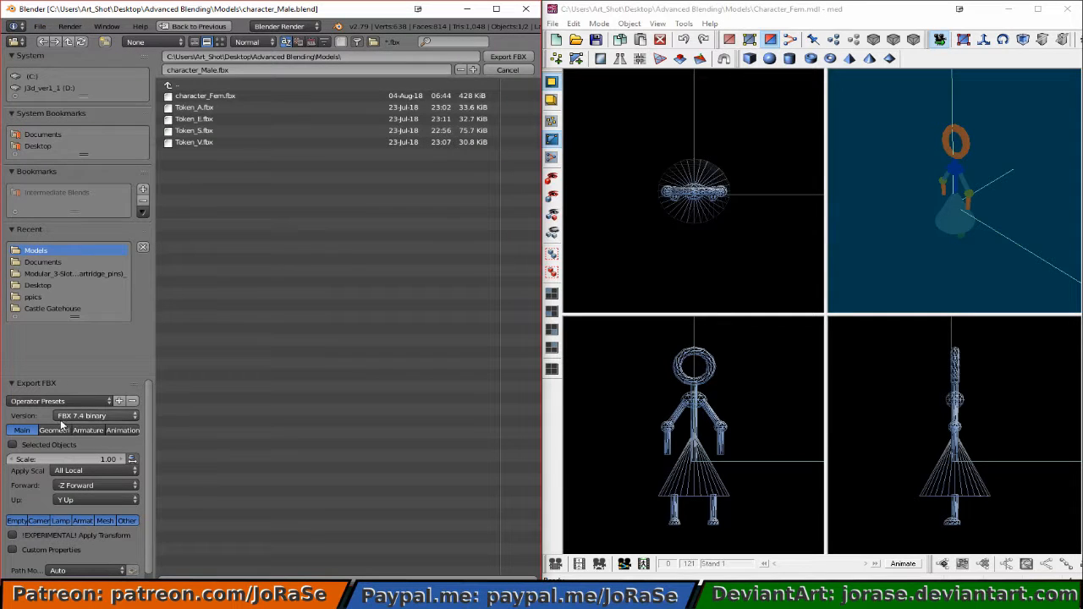
{"action": "left_click", "coordinate": [61, 418]}
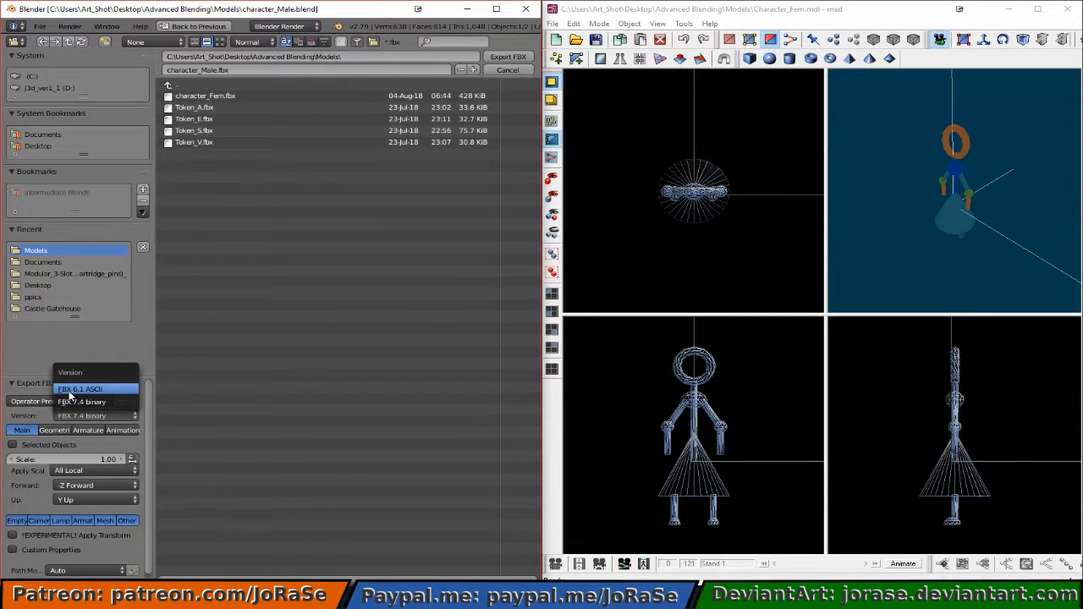
{"action": "left_click", "coordinate": [70, 390]}
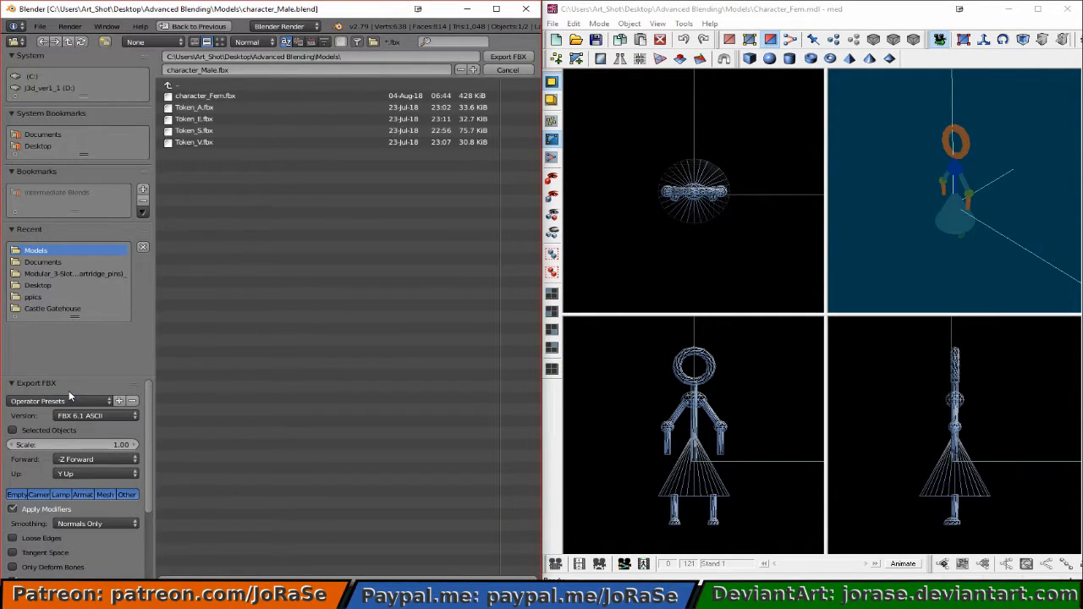
Exclude empties, cameras, lamps and the default take, and export to the Models folder as character_Male.fbx.
{"action": "left_click", "coordinate": [13, 508]}
{"action": "left_click", "coordinate": [17, 494], "text": "shift"}
{"action": "left_click", "coordinate": [38, 493], "text": "shift"}
{"action": "left_click", "coordinate": [60, 495], "text": "shift"}
{"action": "scroll", "coordinate": [104, 504], "scroll_direction": "down", "scroll_amount": 4}
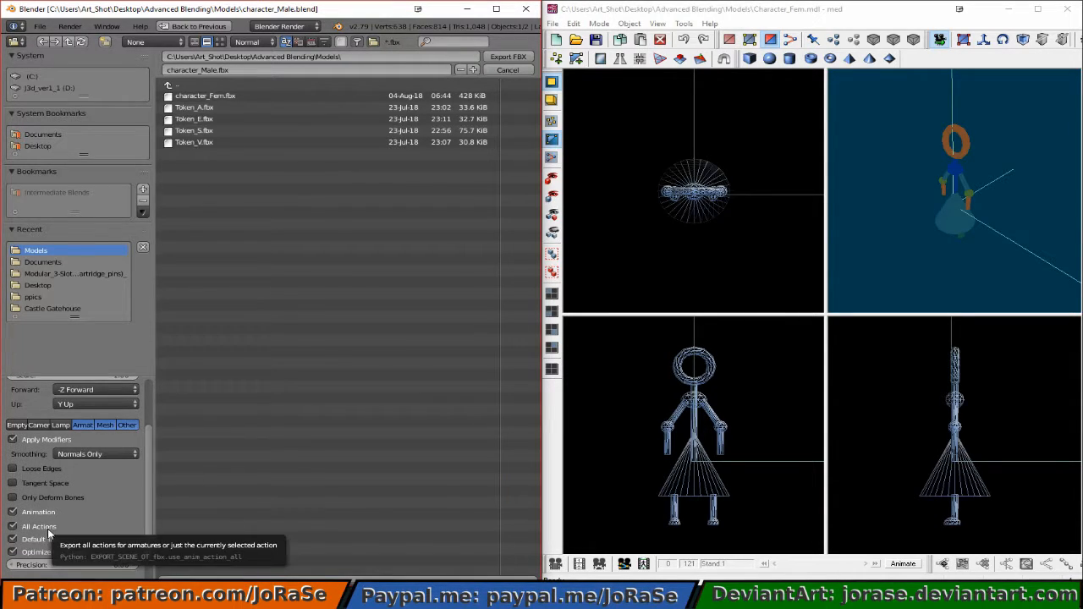
{"action": "left_click", "coordinate": [47, 539]}
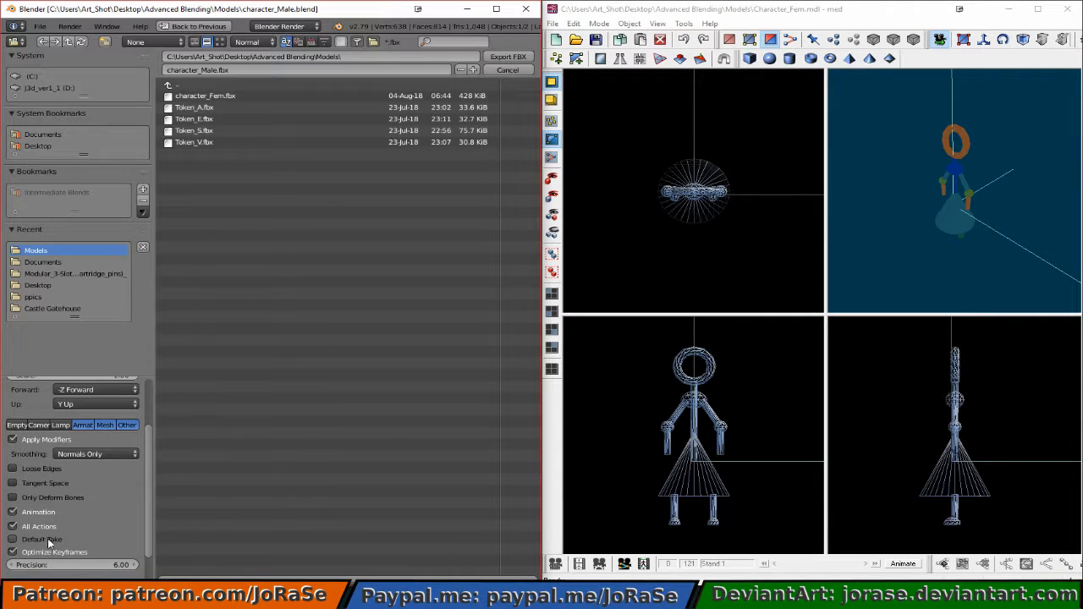
{"action": "scroll", "coordinate": [107, 511], "scroll_direction": "down", "scroll_amount": 2}
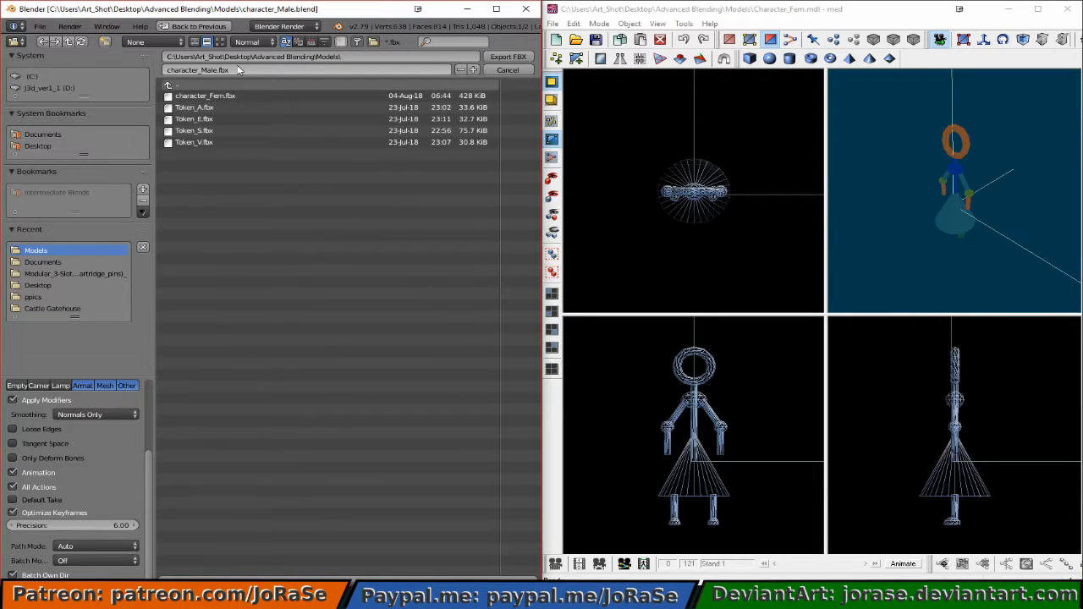
{"action": "left_click", "coordinate": [507, 56]}
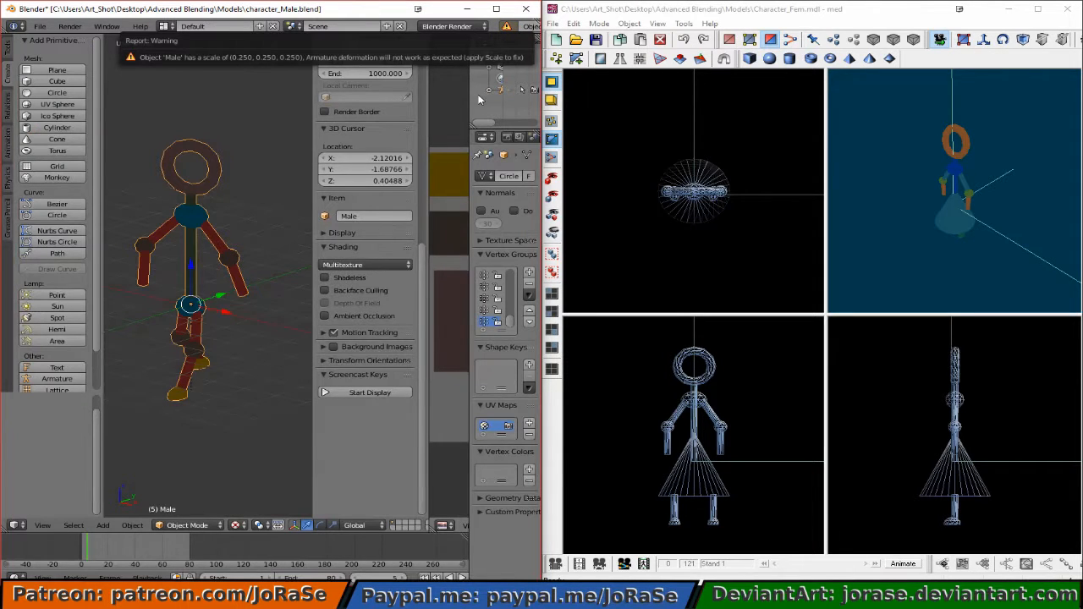
Switch to MED, start a new empty model and open character_Male for FBX (2010) import.
{"action": "left_click", "coordinate": [558, 35]}
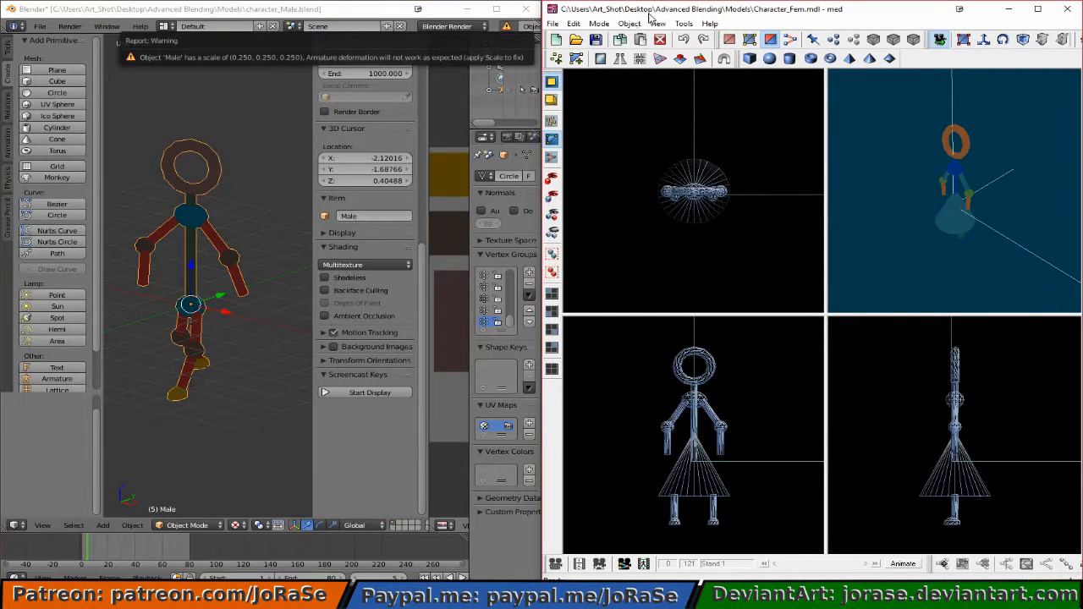
{"action": "left_click", "coordinate": [556, 40]}
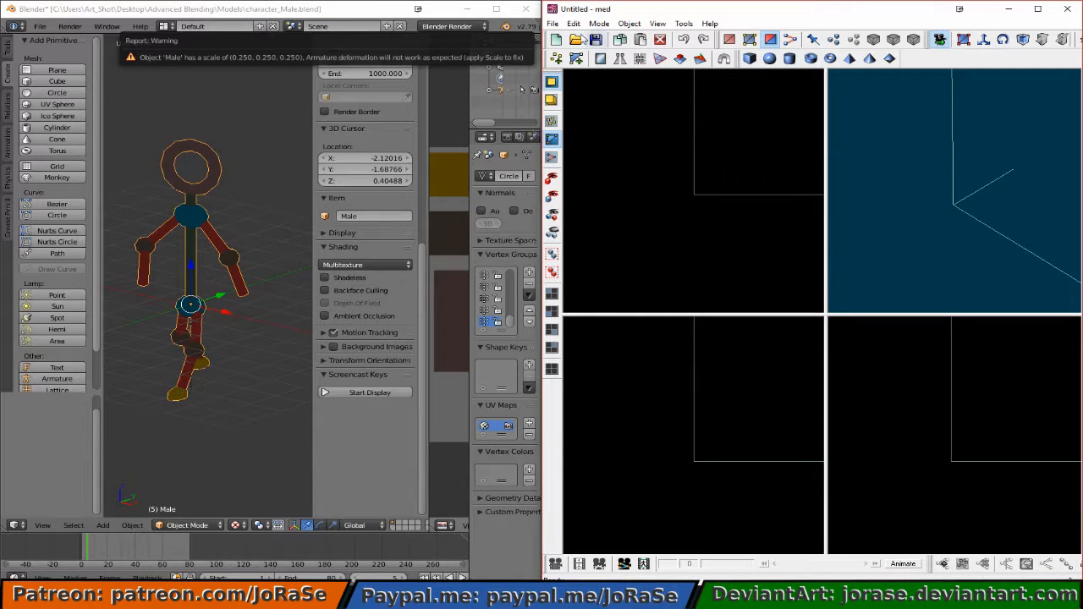
{"action": "left_click", "coordinate": [553, 25]}
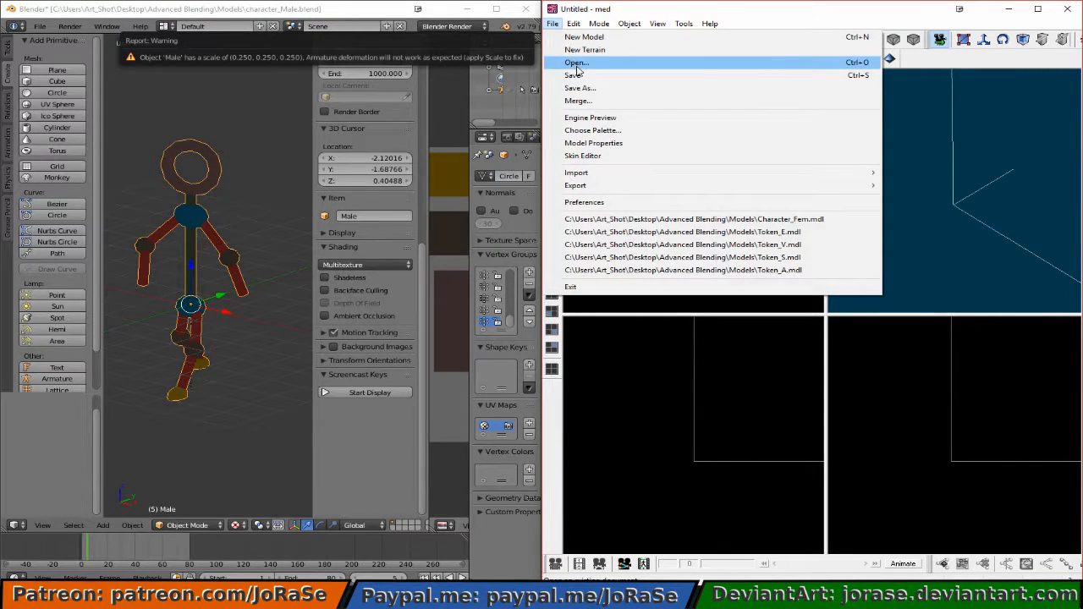
{"action": "mouse_move", "coordinate": [621, 175]}
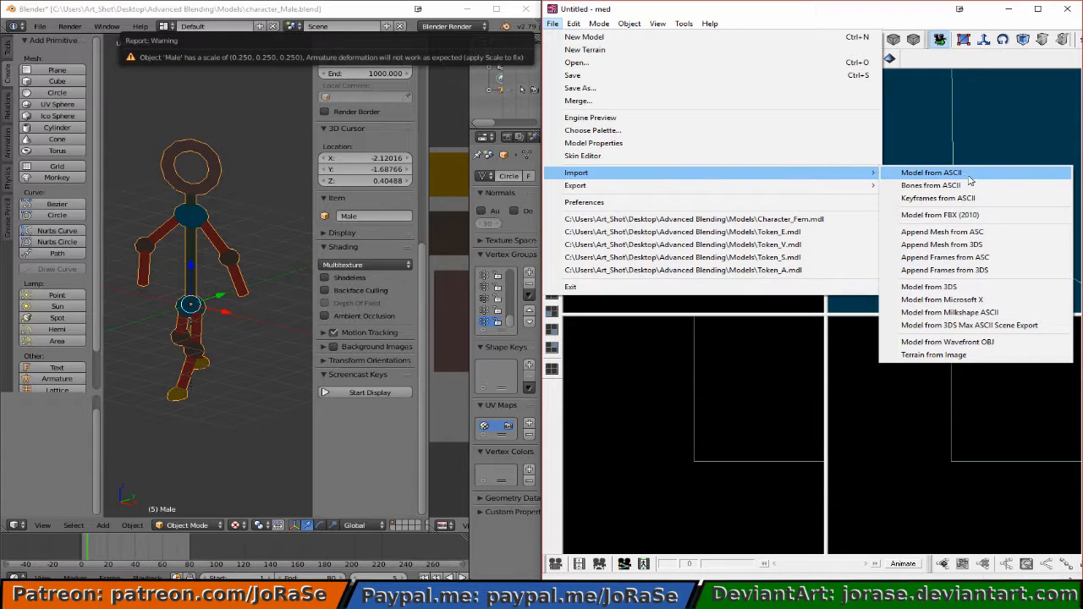
{"action": "left_click", "coordinate": [974, 215]}
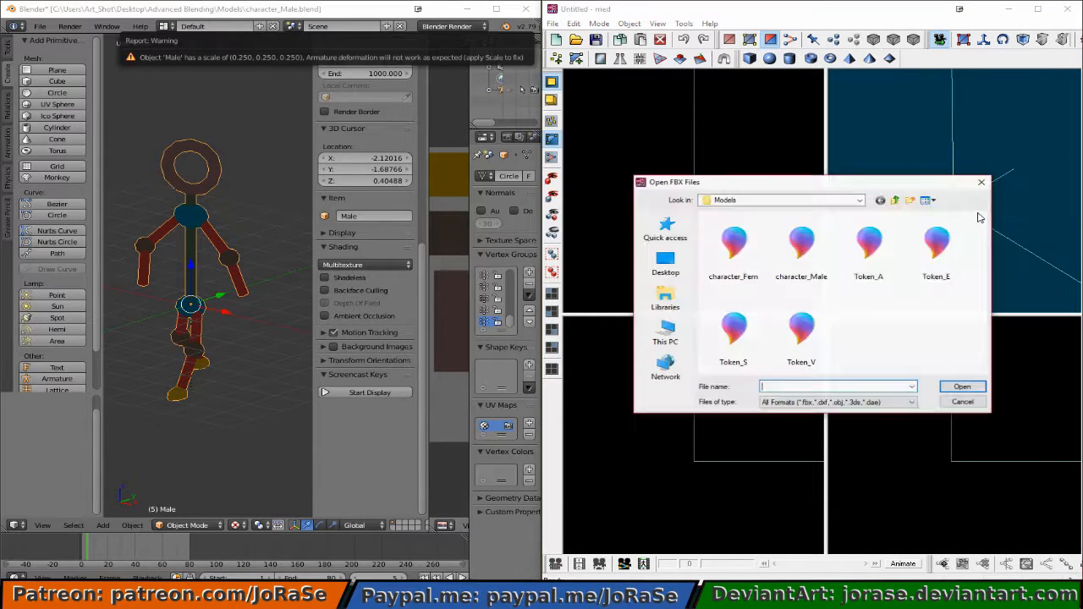
{"action": "double_click", "coordinate": [795, 265]}
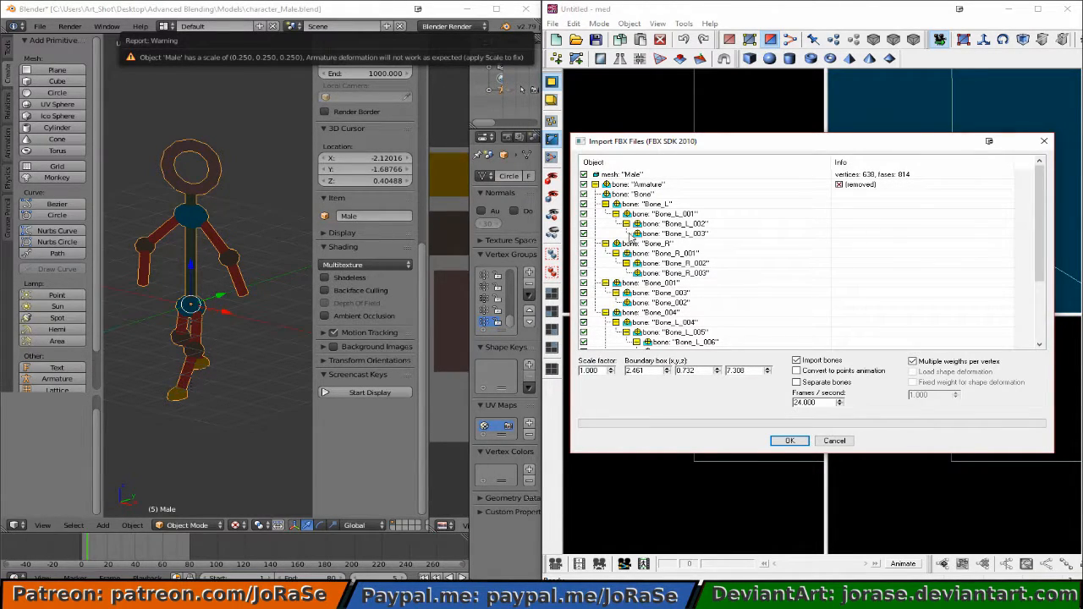
Check the listed bones, texture and scenes, and import the model with bones and multiple weights per vertex enabled.
{"action": "scroll", "coordinate": [755, 284], "scroll_direction": "down", "scroll_amount": 1}
{"action": "scroll", "coordinate": [755, 284], "scroll_direction": "down", "scroll_amount": 2}
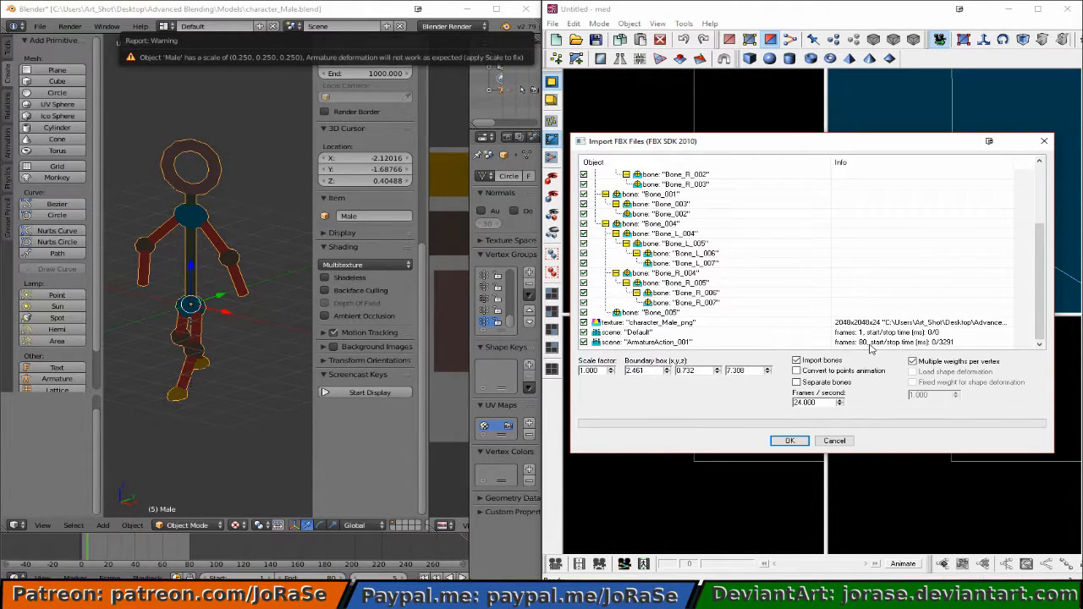
{"action": "left_click", "coordinate": [789, 441]}
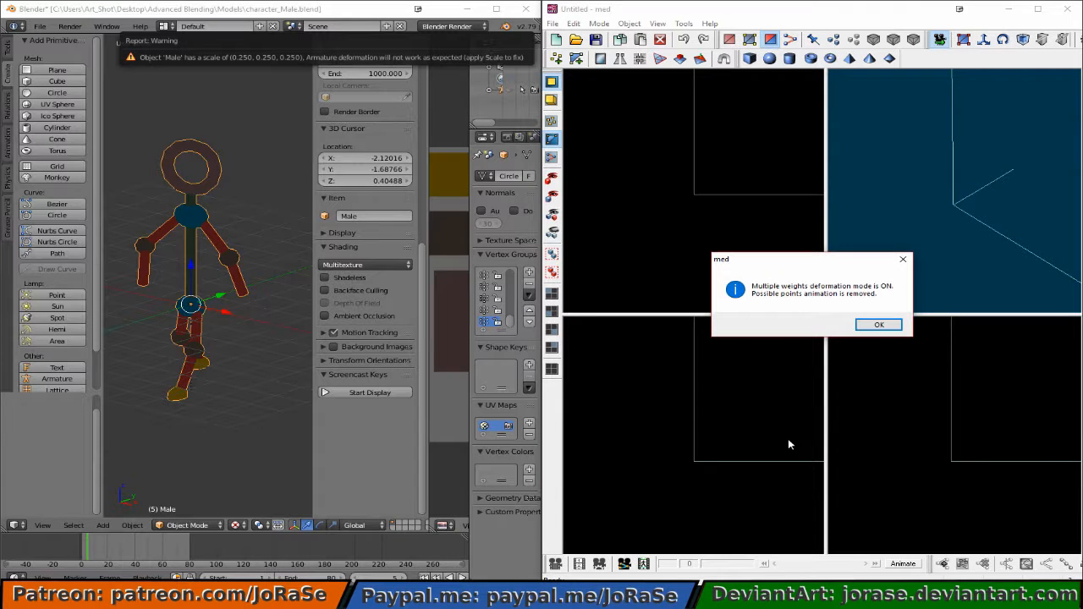
{"action": "left_click", "coordinate": [871, 326]}
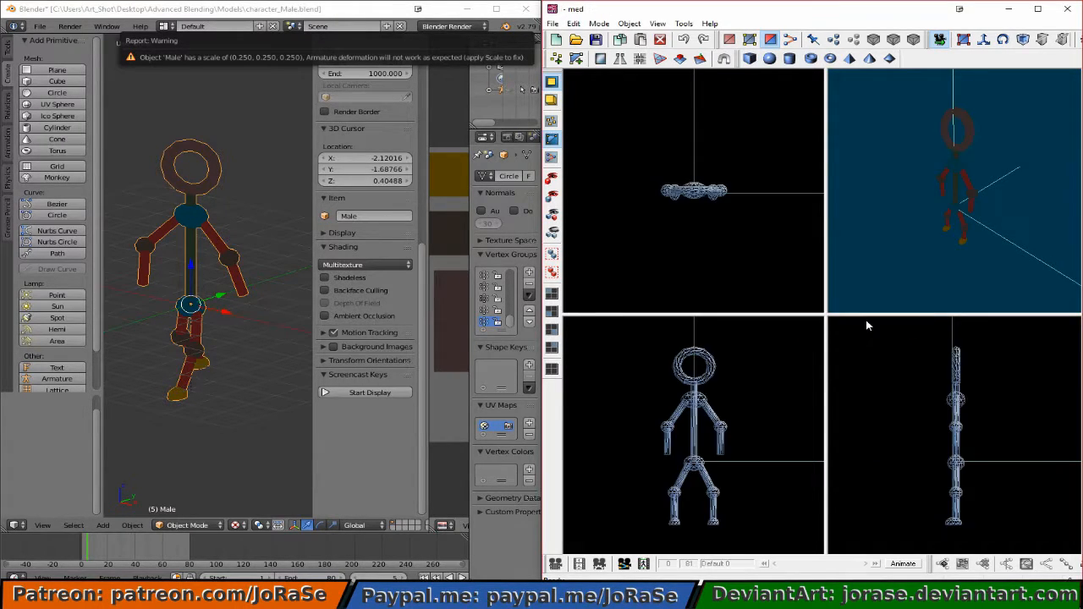
Turn on Animate mode, play the male model's imported animation and return it to the first frame.
{"action": "left_click", "coordinate": [900, 564]}
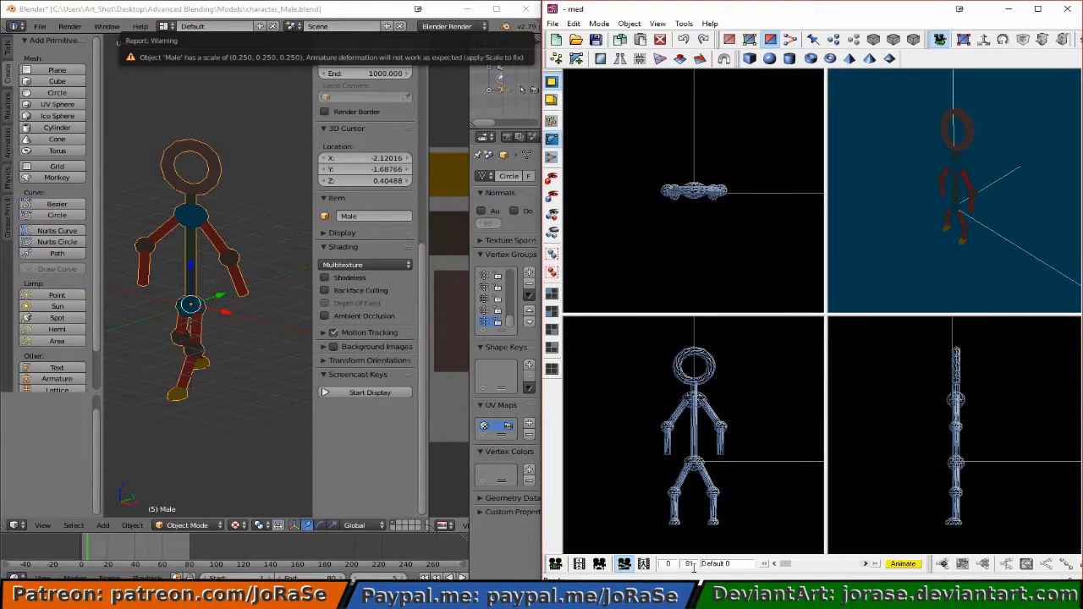
{"action": "left_click", "coordinate": [554, 564]}
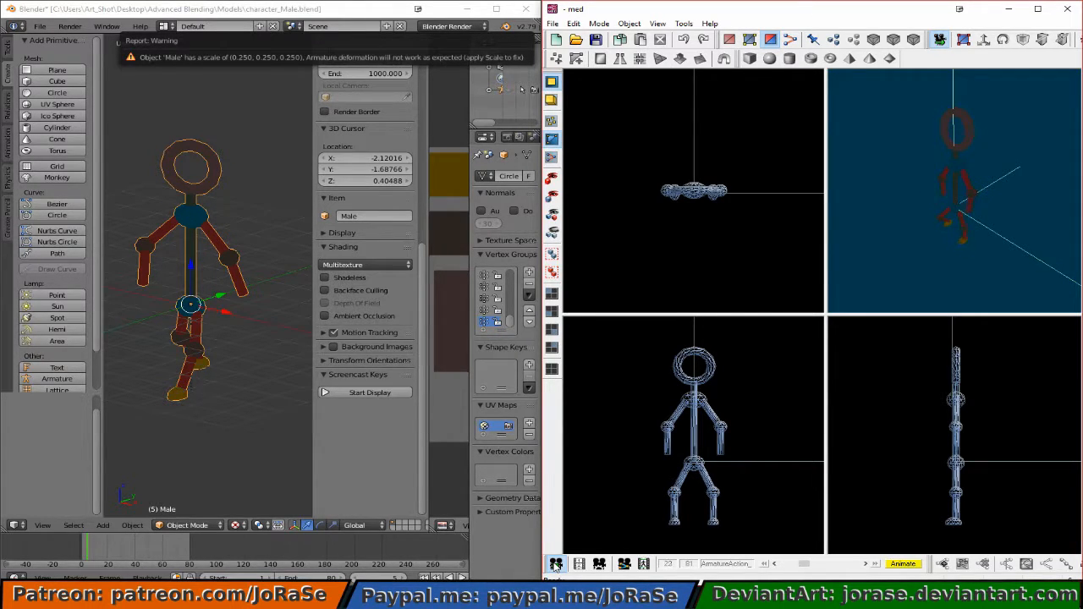
{"action": "left_click", "coordinate": [555, 564]}
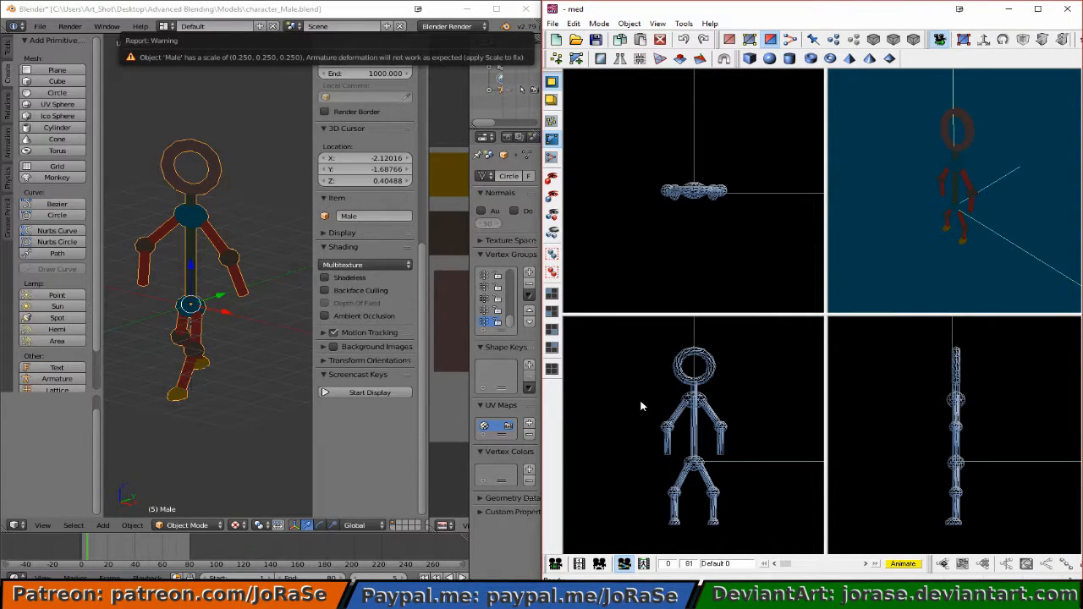
{"action": "left_click", "coordinate": [560, 565]}
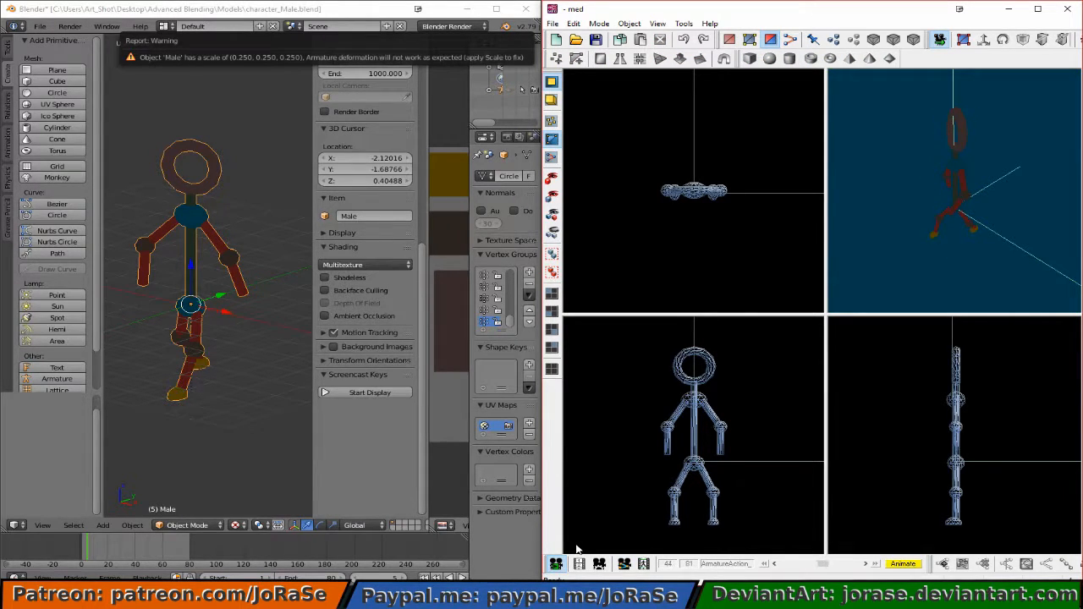
{"action": "left_click", "coordinate": [624, 564]}
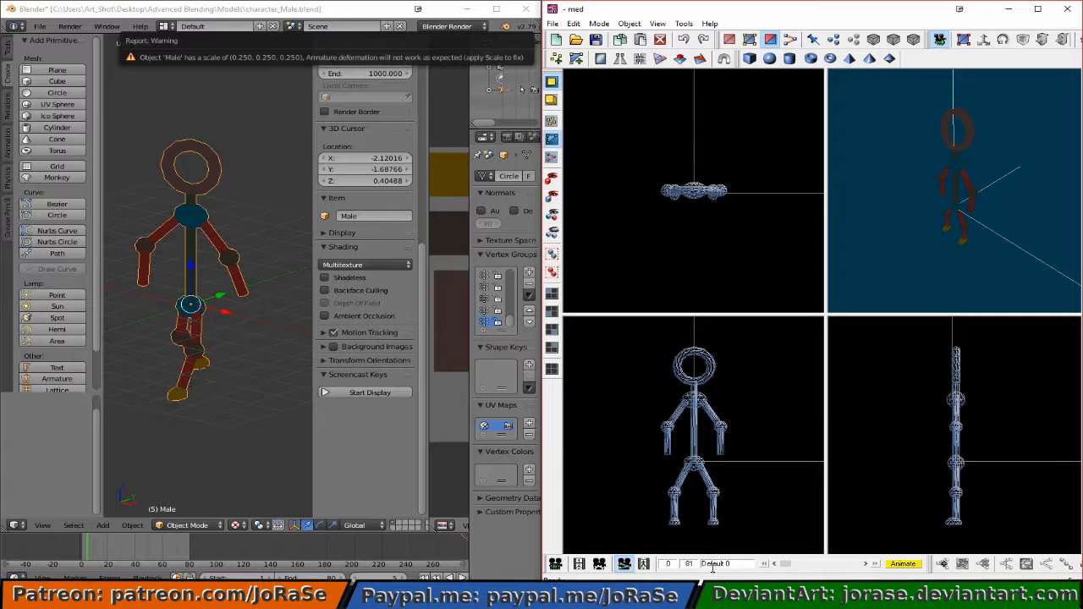
Open the frame manager and rename the first frame, Default 0, to "Stand 1".
{"action": "left_click", "coordinate": [630, 24]}
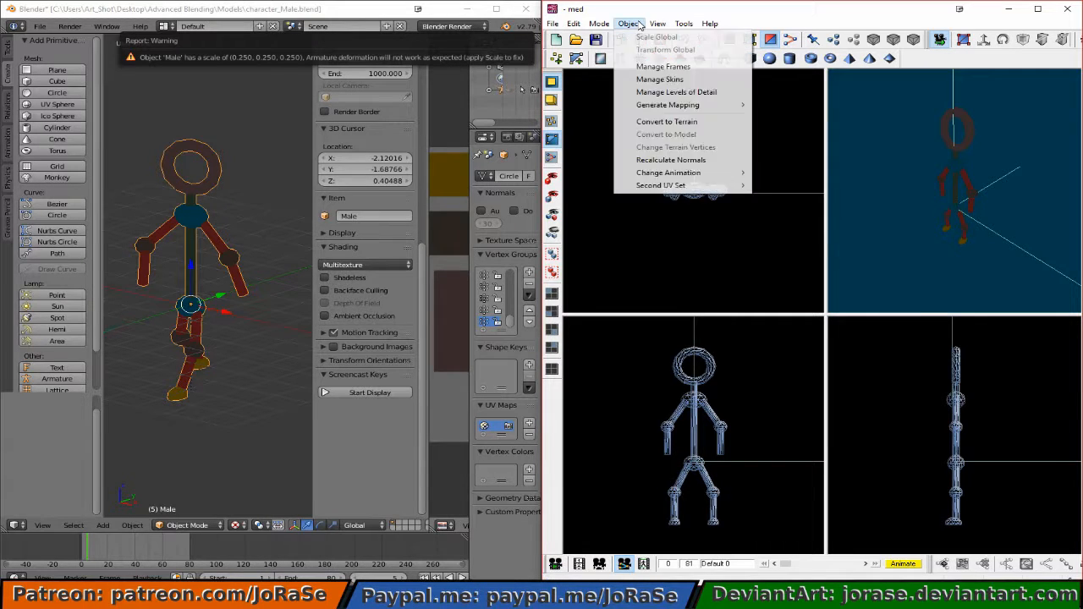
{"action": "left_click", "coordinate": [643, 68]}
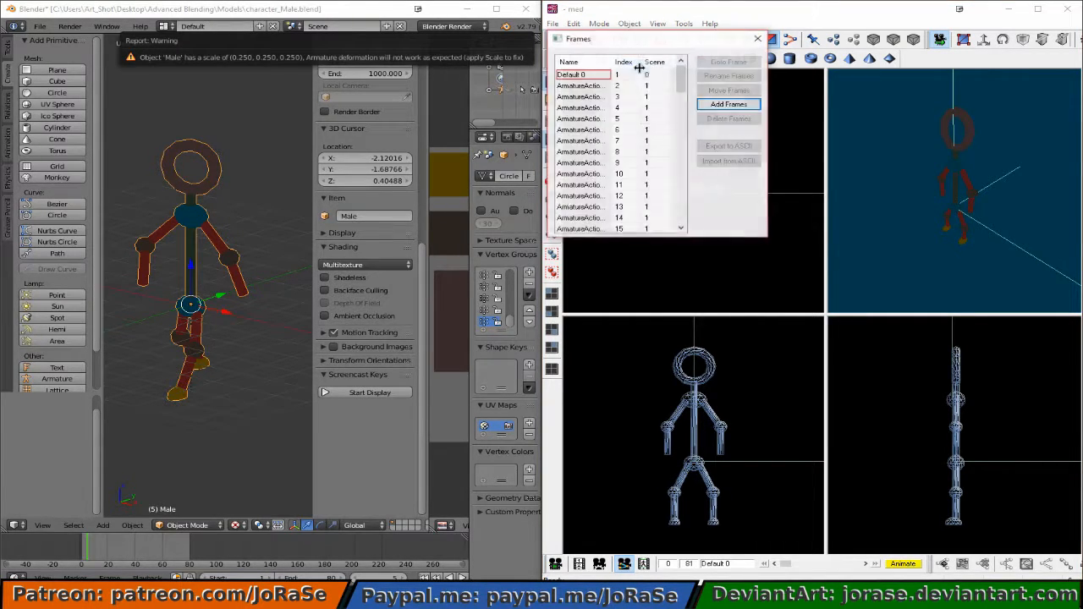
{"action": "left_click", "coordinate": [584, 78]}
{"action": "left_click", "coordinate": [715, 76]}
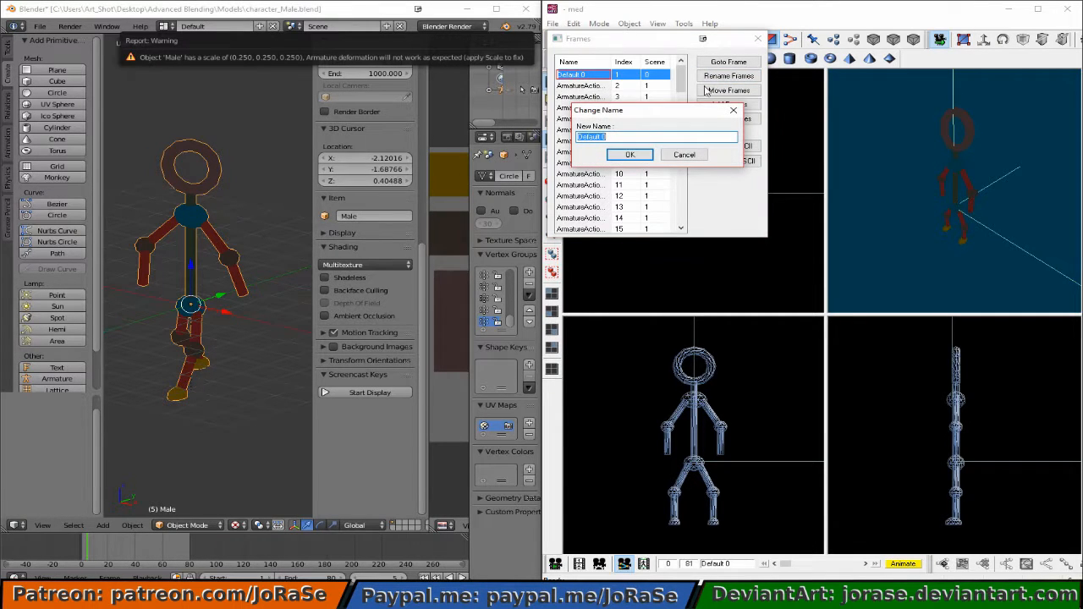
{"action": "type", "text": "Stand 1"}
{"action": "key", "text": "Return"}
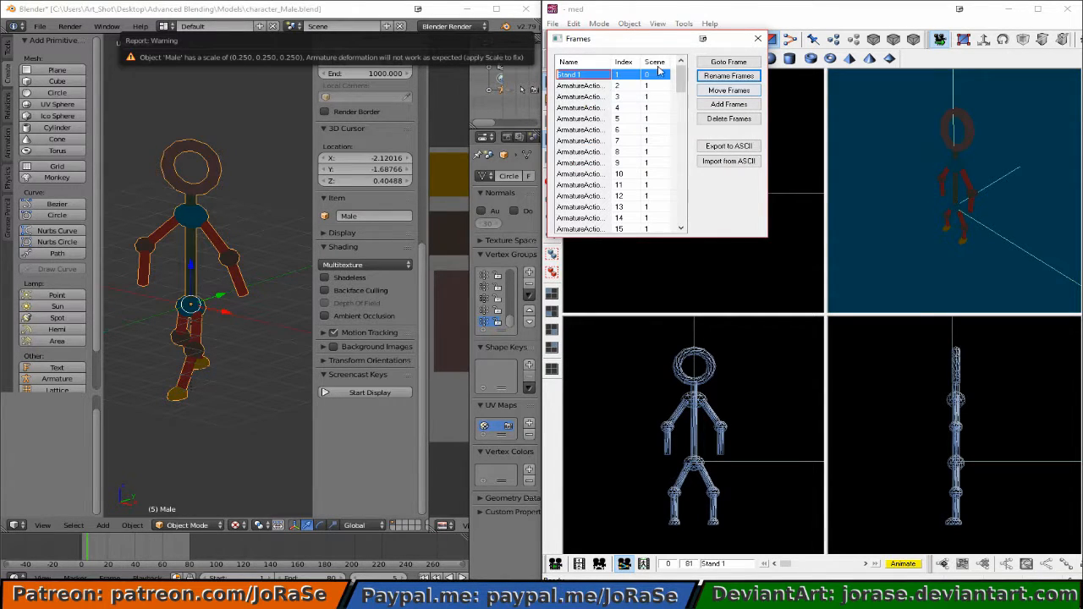
Select all ArmatureAction frames, index 2 through 81, rename them as a sequence starting at "Walk 1", and check the list.
{"action": "left_click", "coordinate": [582, 87]}
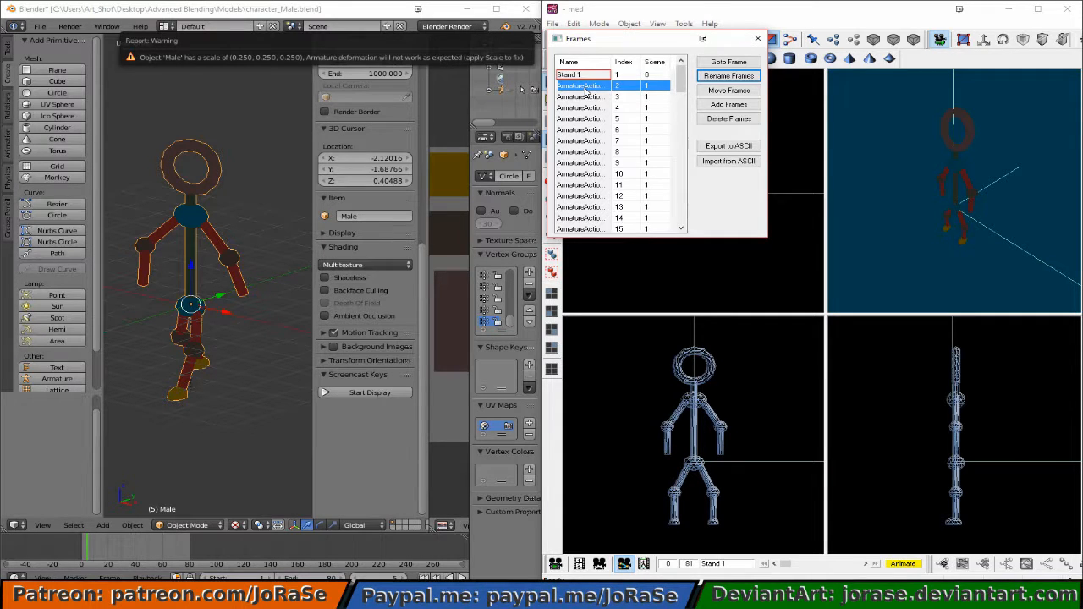
{"action": "key", "text": "shift+Down"}
{"action": "key", "text": "shift+Down"}
{"action": "key", "text": "shift+Down"}
{"action": "key", "text": "shift+Down"}
{"action": "key", "text": "shift+Down"}
{"action": "key", "text": "shift+Down"}
{"action": "key", "text": "shift+Down"}
{"action": "key", "text": "shift+Down"}
{"action": "key", "text": "shift+Down"}
{"action": "key", "text": "shift+Down"}
{"action": "key", "text": "shift+Down"}
{"action": "key", "text": "shift+Down"}
{"action": "key", "text": "shift+Down"}
{"action": "key", "text": "shift+Down"}
{"action": "key", "text": "shift+Down"}
{"action": "key", "text": "shift+Down"}
{"action": "key", "text": "shift+Down"}
{"action": "key", "text": "shift+Down"}
{"action": "key", "text": "shift+Down"}
{"action": "key", "text": "shift+Down"}
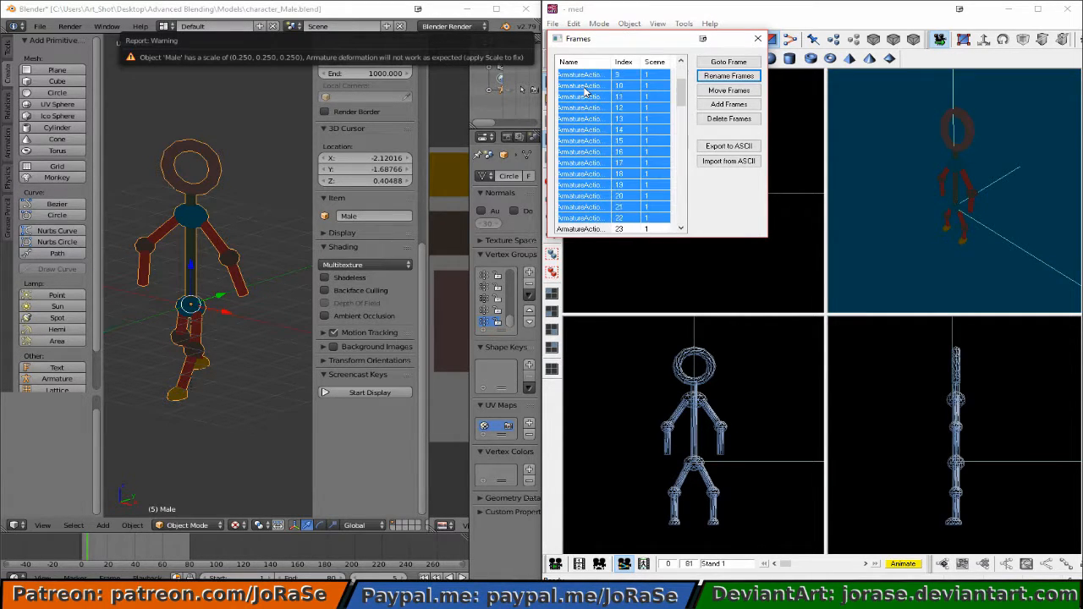
{"action": "key", "text": "shift+Down"}
{"action": "key", "text": "shift+Down"}
{"action": "key", "text": "shift+Down"}
{"action": "key", "text": "shift+Down"}
{"action": "key", "text": "shift+Down"}
{"action": "key", "text": "shift+Down"}
{"action": "key", "text": "shift+Down"}
{"action": "key", "text": "shift+Down"}
{"action": "key", "text": "shift+Down"}
{"action": "key", "text": "shift+Down"}
{"action": "key", "text": "shift+Down"}
{"action": "key", "text": "shift+Down"}
{"action": "key", "text": "shift+Down"}
{"action": "key", "text": "shift+Down"}
{"action": "key", "text": "shift+Down"}
{"action": "key", "text": "shift+Down"}
{"action": "key", "text": "shift+Down"}
{"action": "key", "text": "shift+Down"}
{"action": "key", "text": "shift+Down"}
{"action": "key", "text": "shift+Down"}
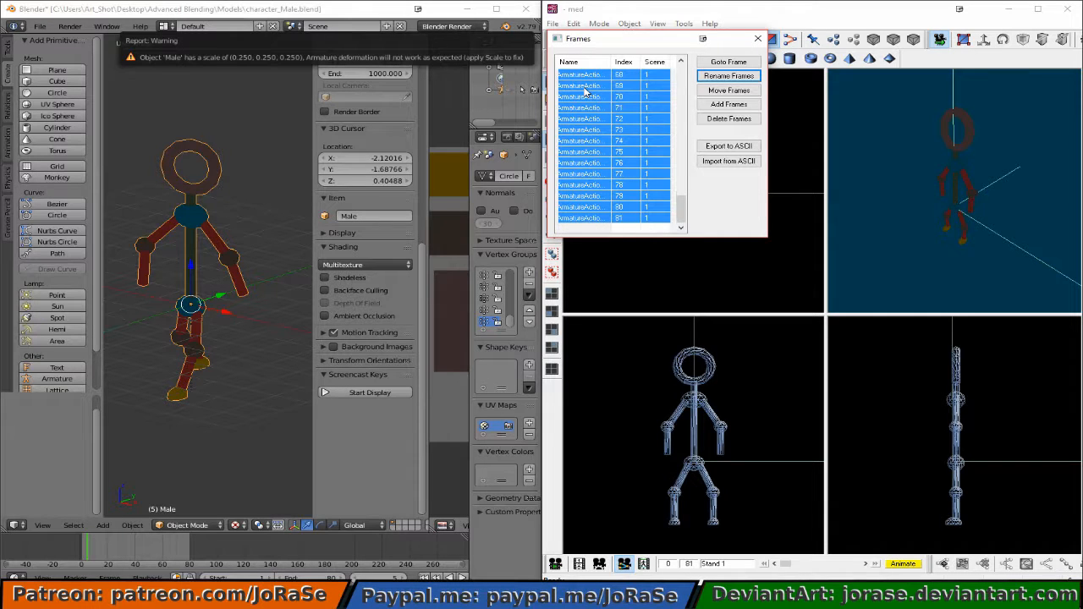
{"action": "left_click", "coordinate": [729, 76]}
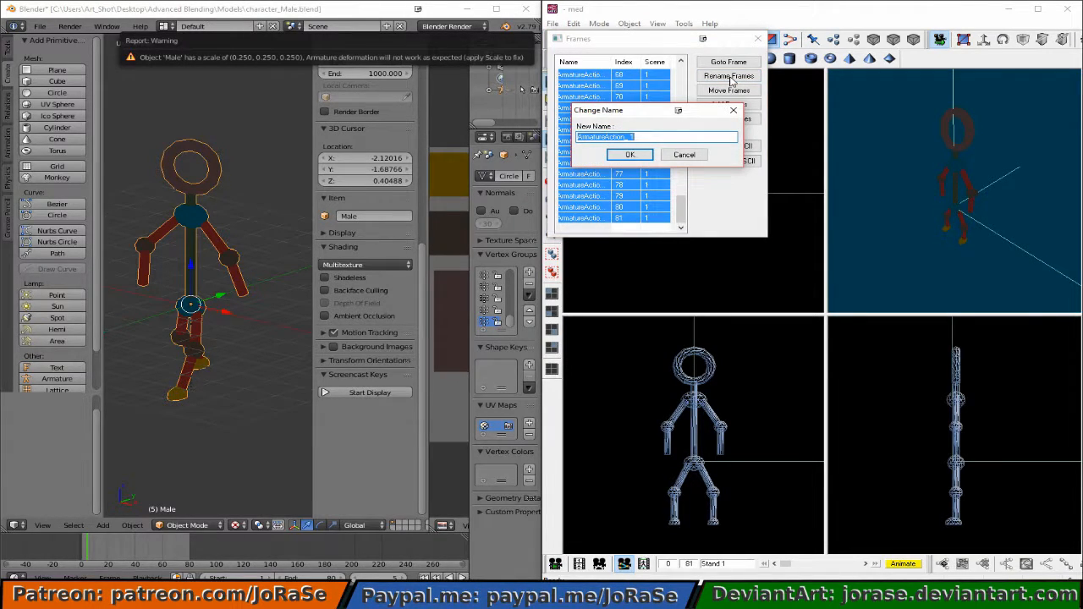
{"action": "type", "text": "Walk 1"}
{"action": "left_click", "coordinate": [642, 157]}
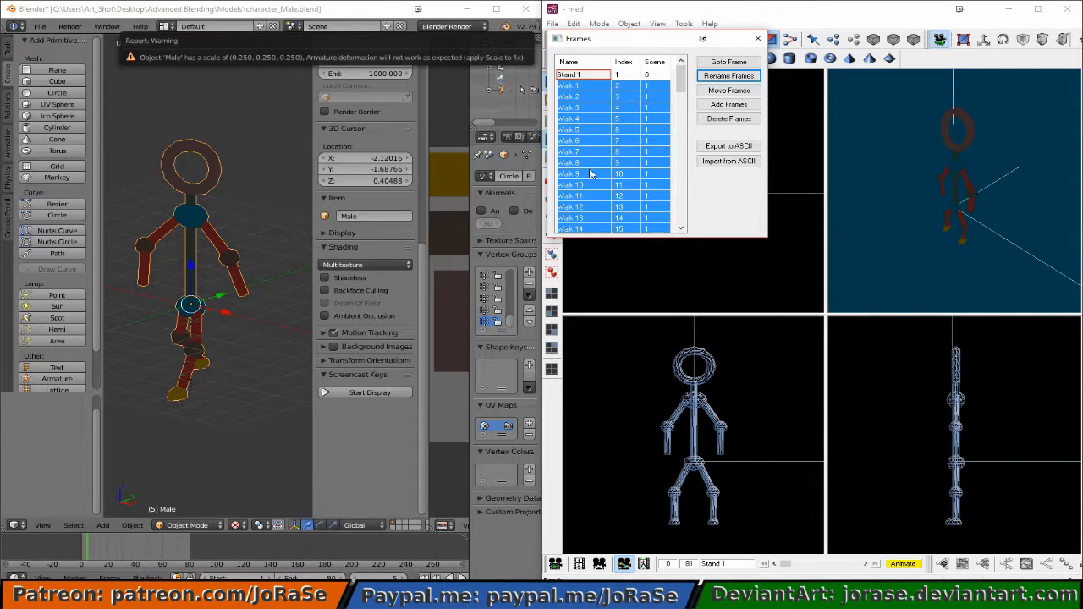
{"action": "scroll", "coordinate": [590, 224], "scroll_direction": "down", "scroll_amount": 5}
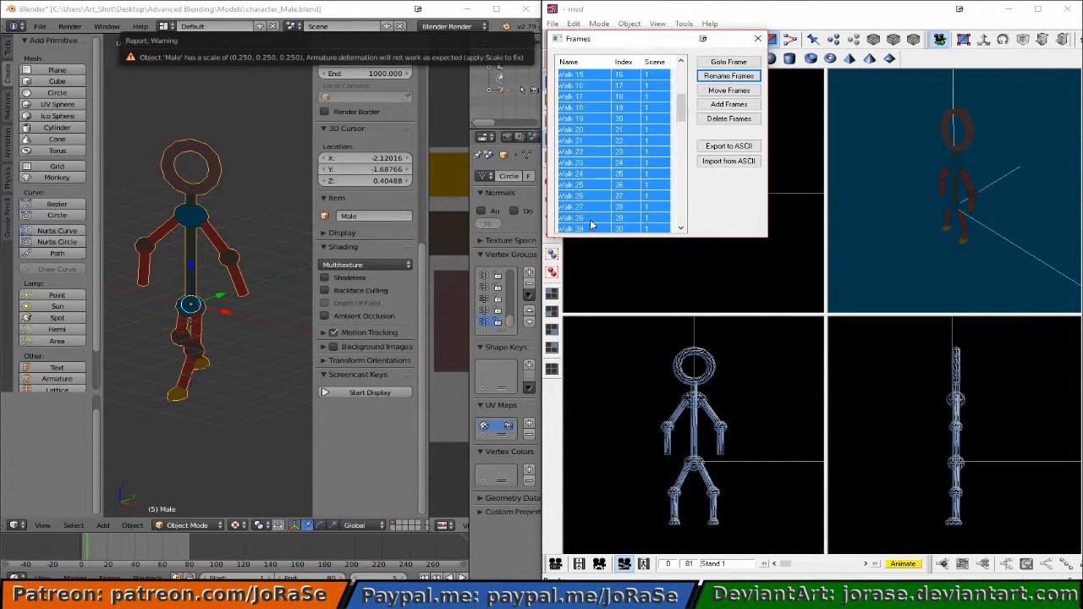
{"action": "scroll", "coordinate": [591, 222], "scroll_direction": "down", "scroll_amount": 9}
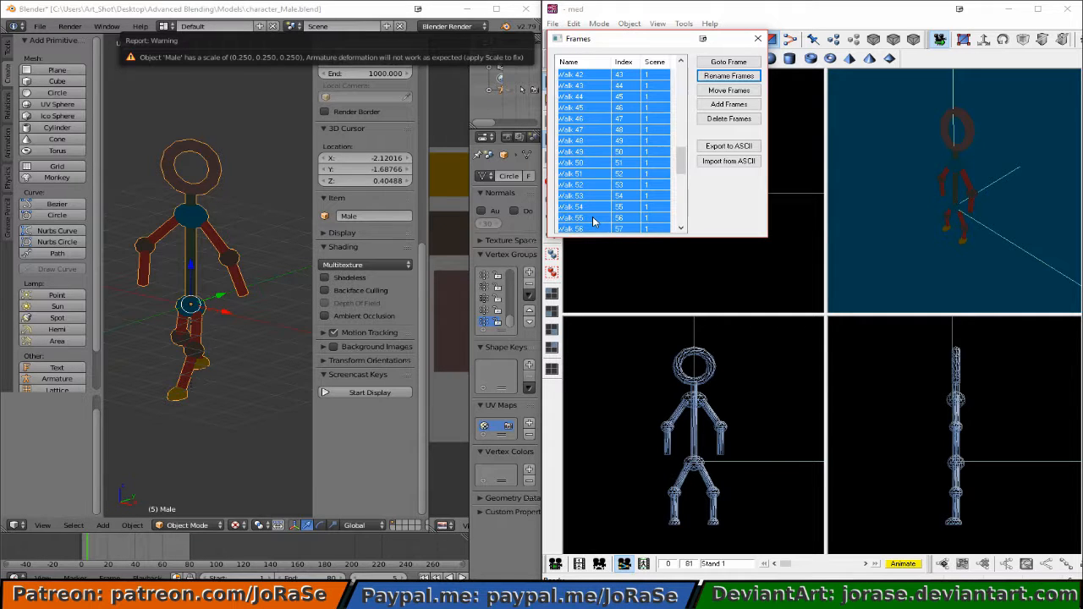
Check the renamed walk frames to the end of the list, close the frame manager and scrub the animation to its last frame.
{"action": "scroll", "coordinate": [592, 217], "scroll_direction": "down", "scroll_amount": 8}
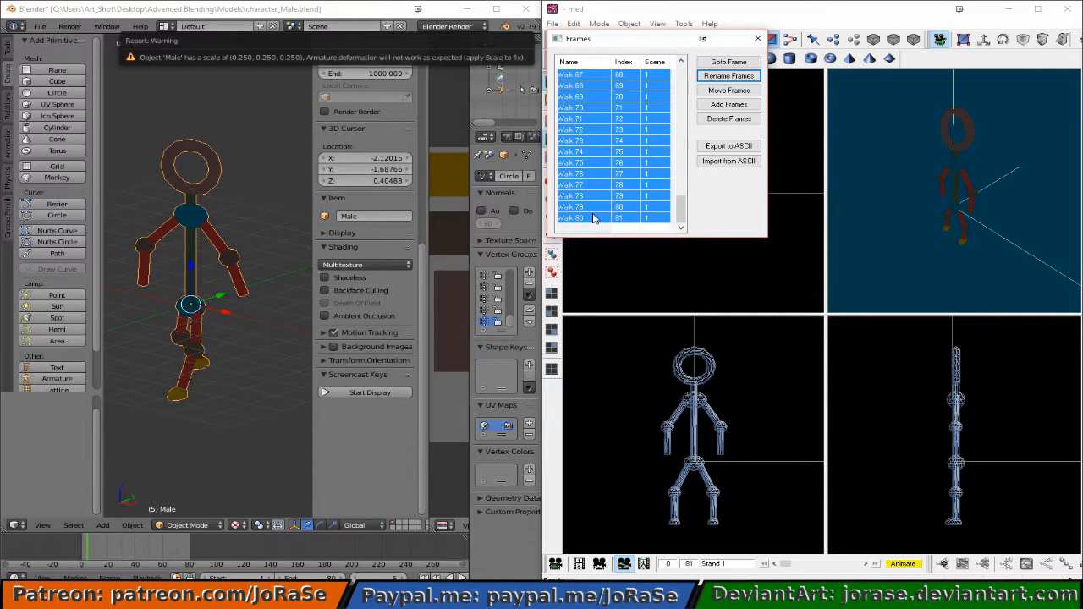
{"action": "left_click", "coordinate": [755, 41]}
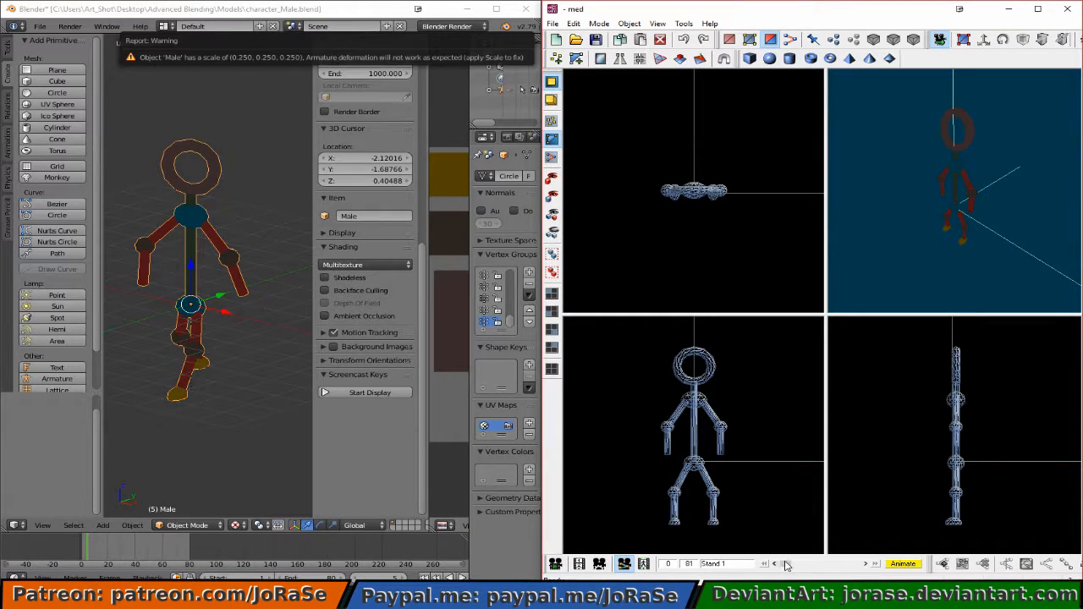
{"action": "left_click_drag", "start_coordinate": [785, 564], "coordinate": [860, 575]}
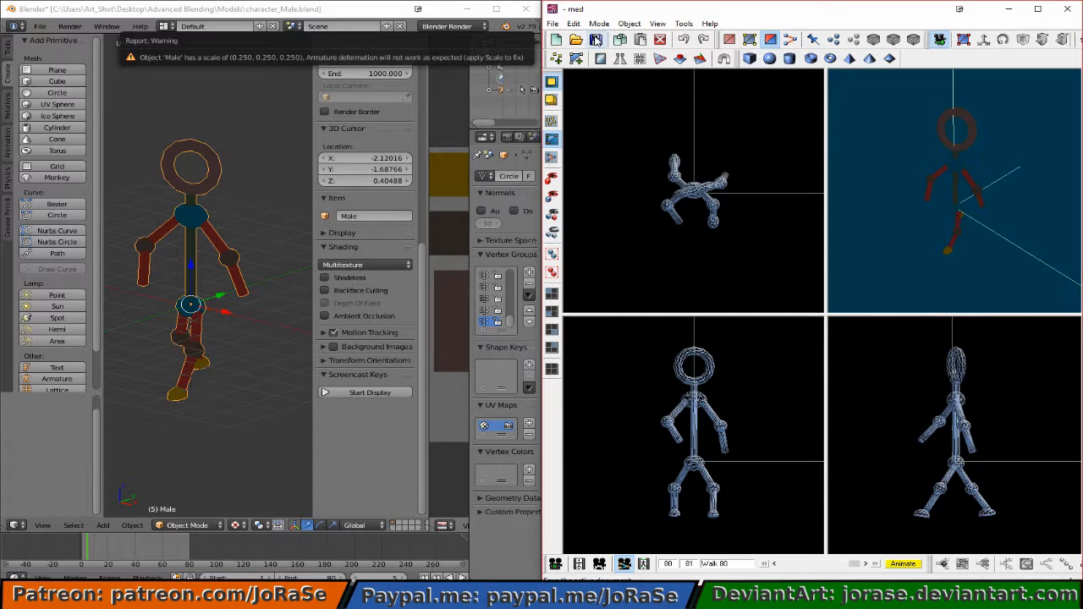
Save the male model in the Models folder as an MDL7 file named Caracter_Male.
{"action": "left_click", "coordinate": [596, 40]}
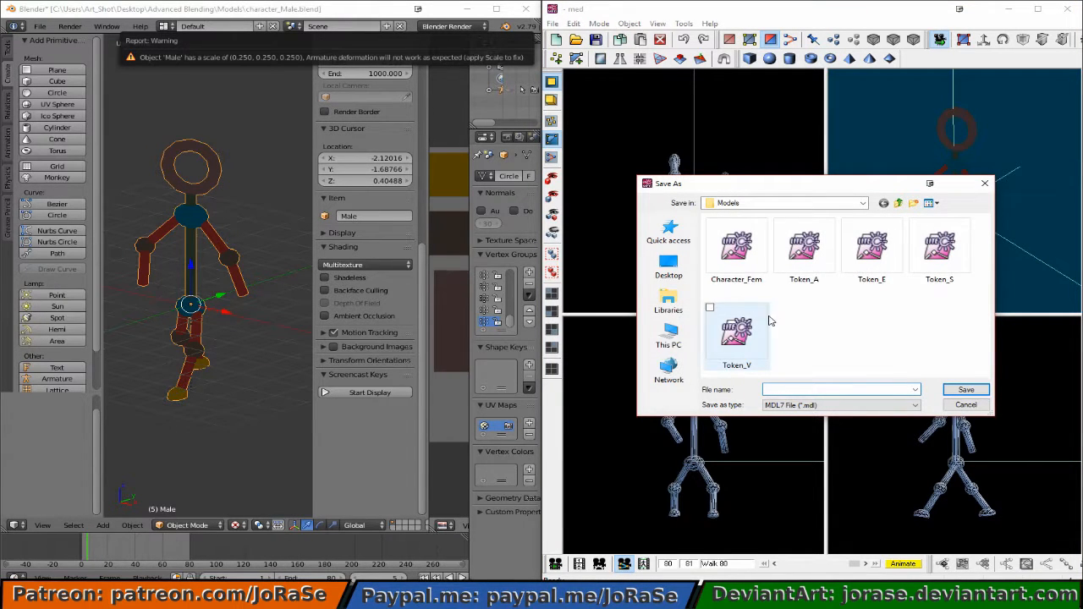
{"action": "type", "text": "C"}
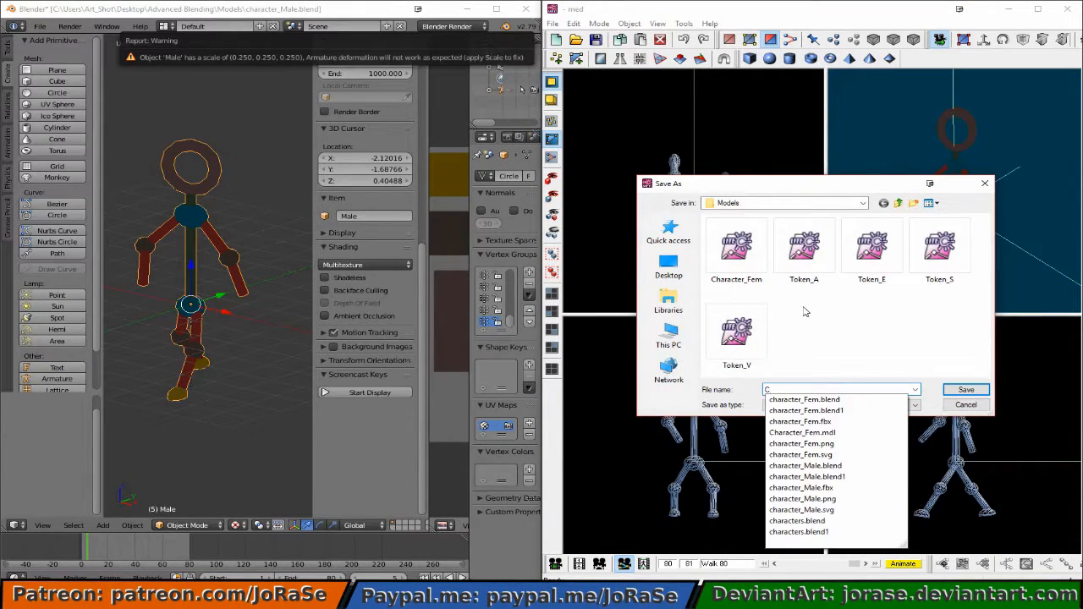
{"action": "type", "text": "aracte"}
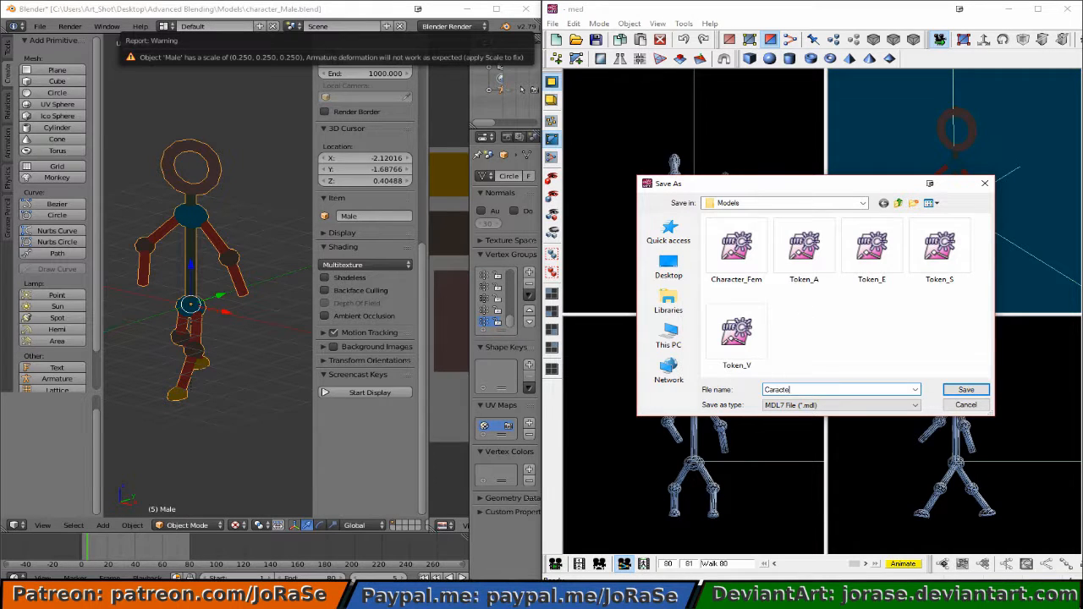
{"action": "type", "text": "r_Male"}
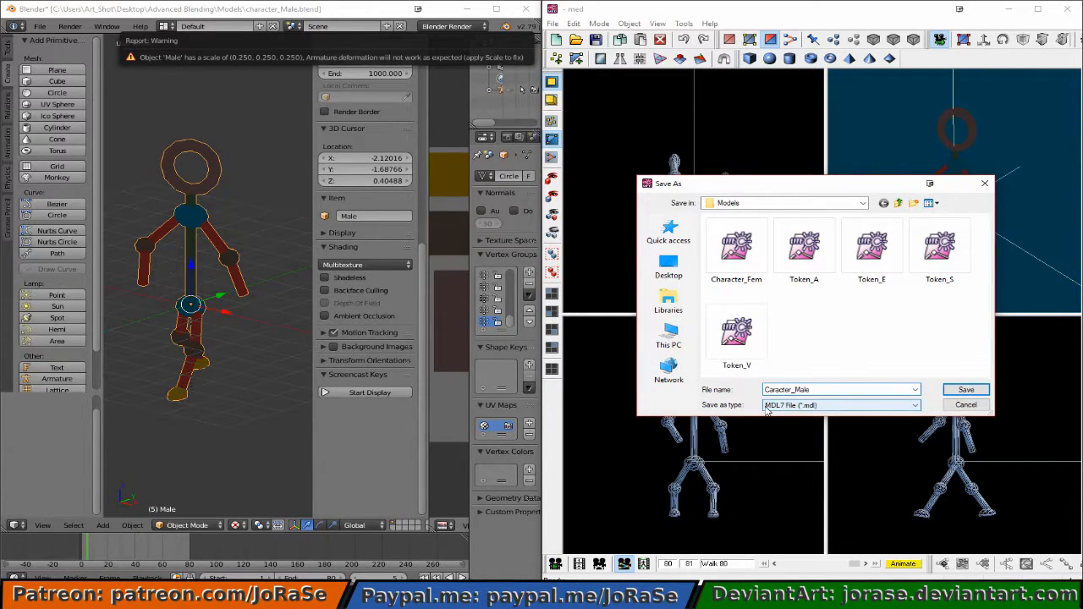
{"action": "left_click", "coordinate": [965, 390]}
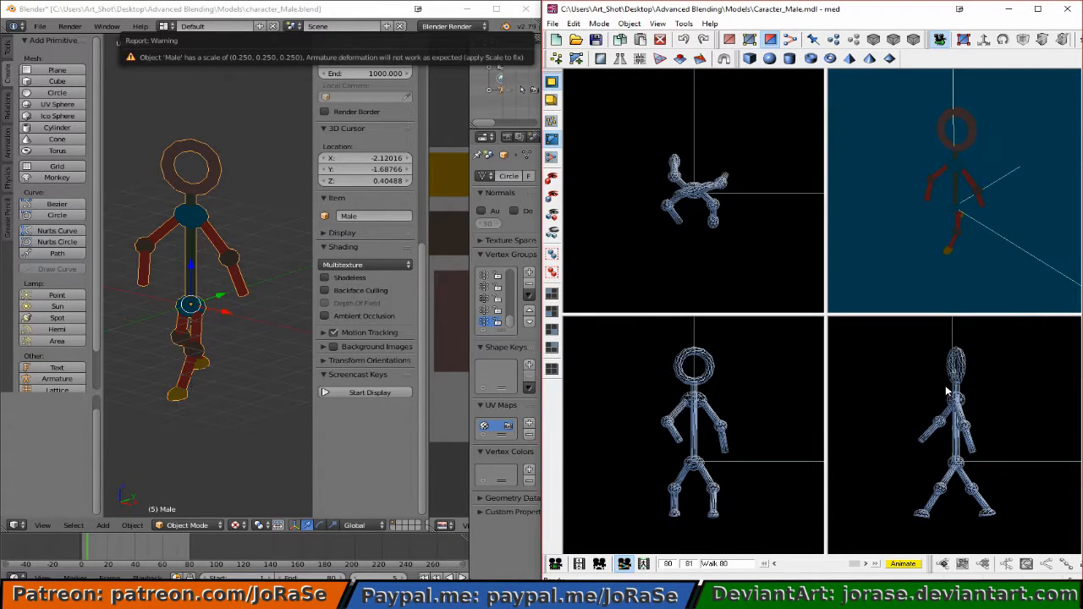